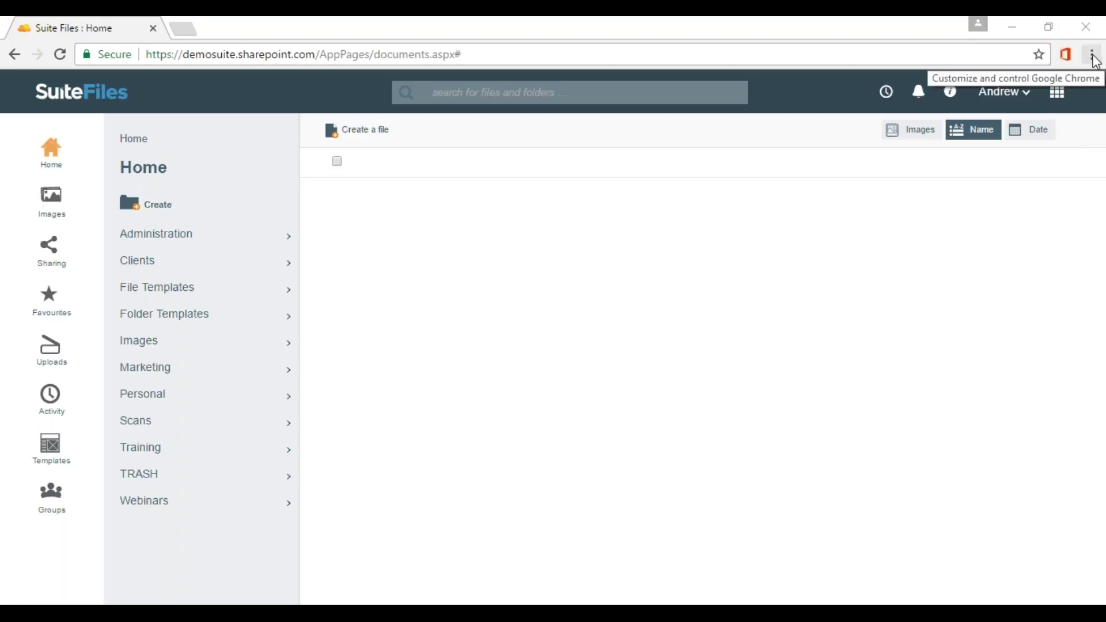
Open the computer's proxy settings from the Network section of Chrome's advanced settings
left_click(1092, 55)
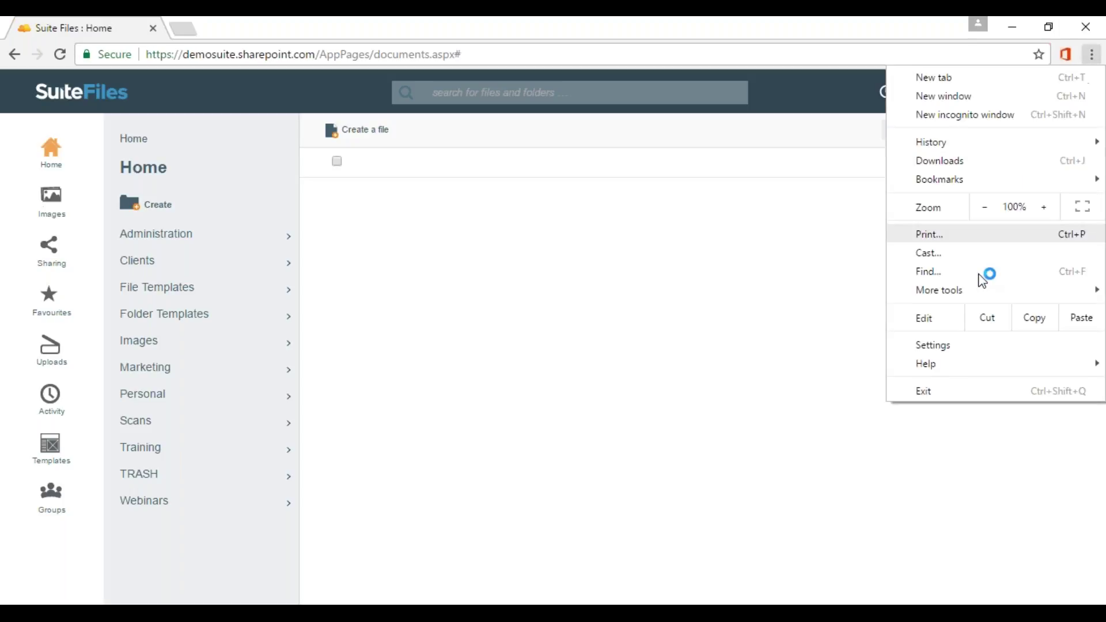
left_click(939, 345)
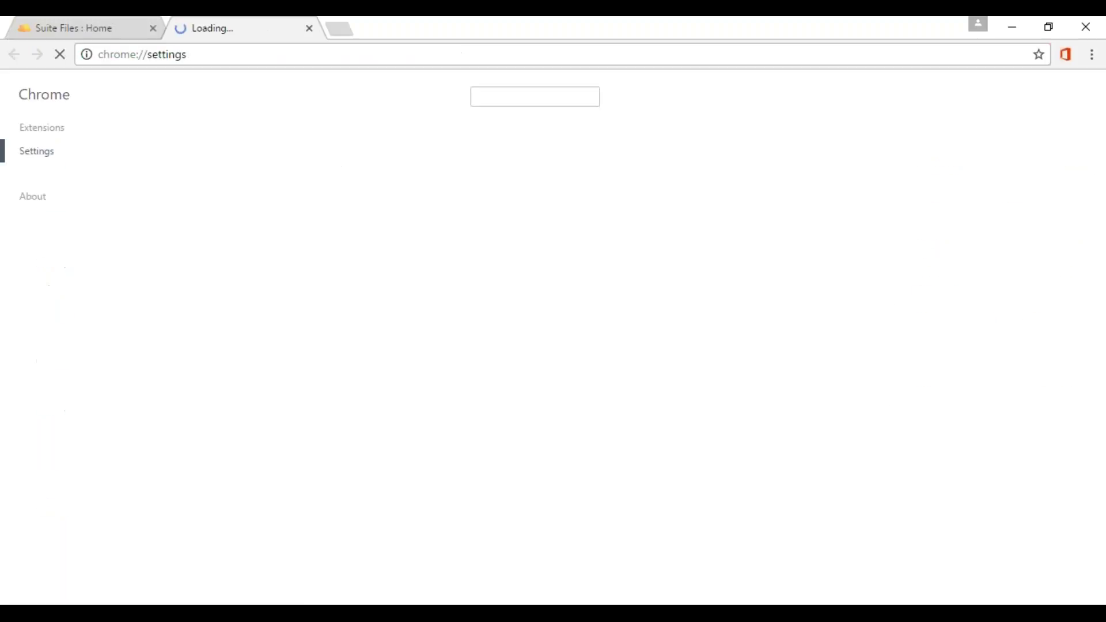
scroll(618, 348, "down", 2)
scroll(618, 348, "down", 1)
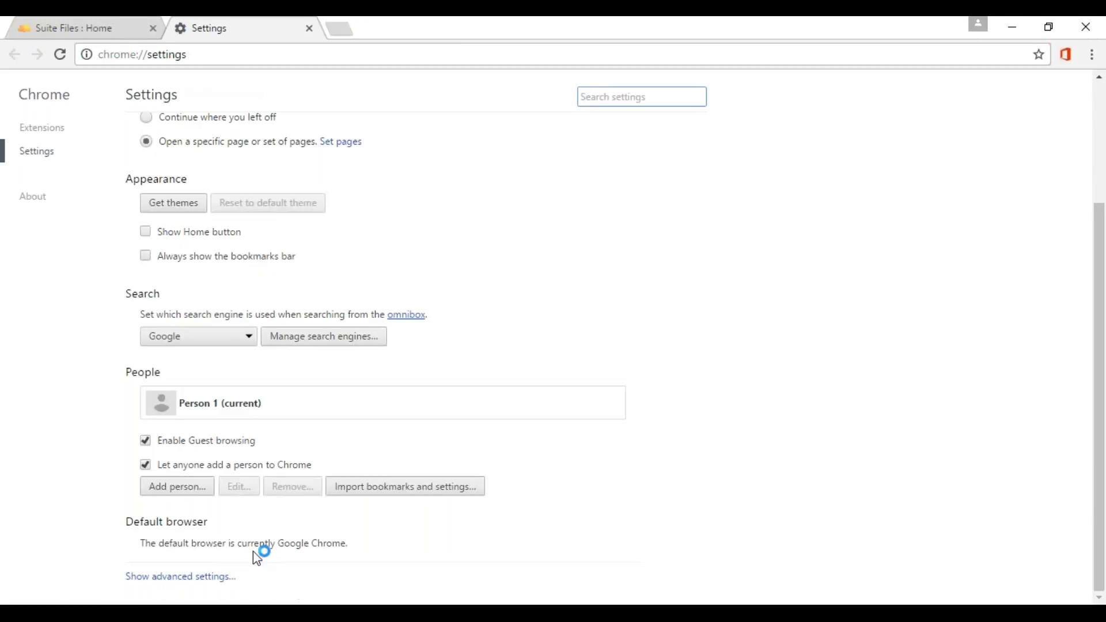
left_click(210, 576)
scroll(300, 479, "down", 8)
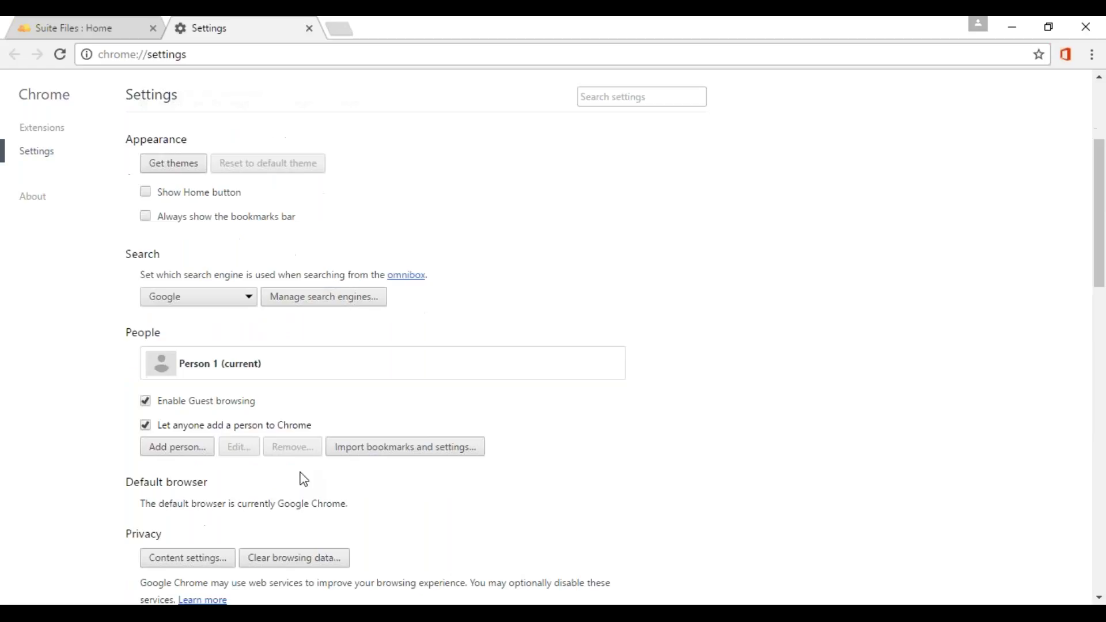
scroll(300, 479, "down", 6)
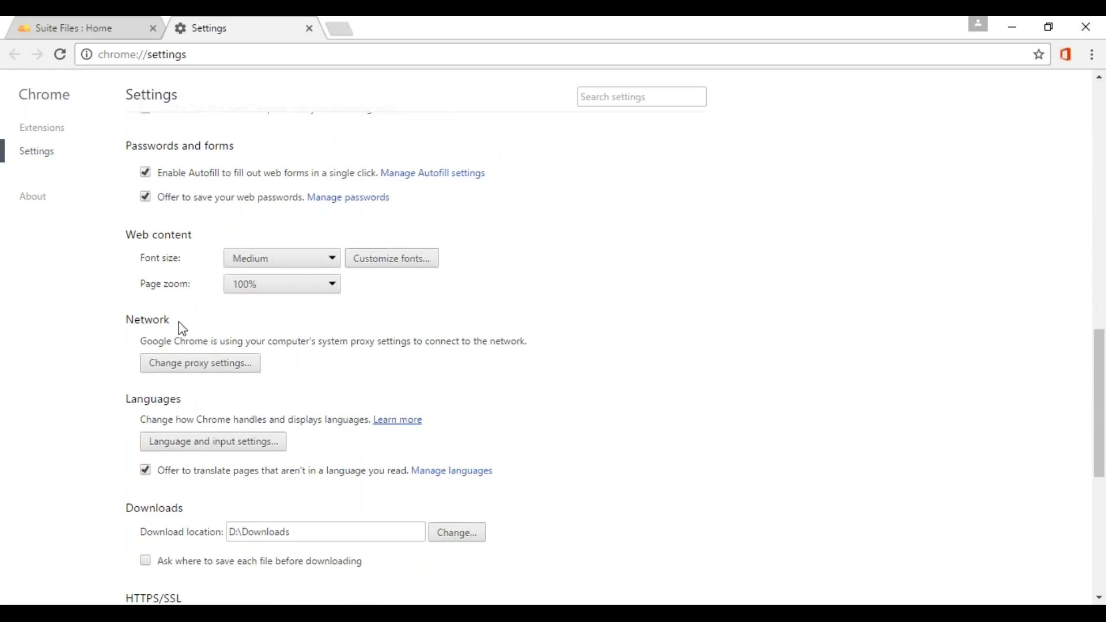
left_click(187, 368)
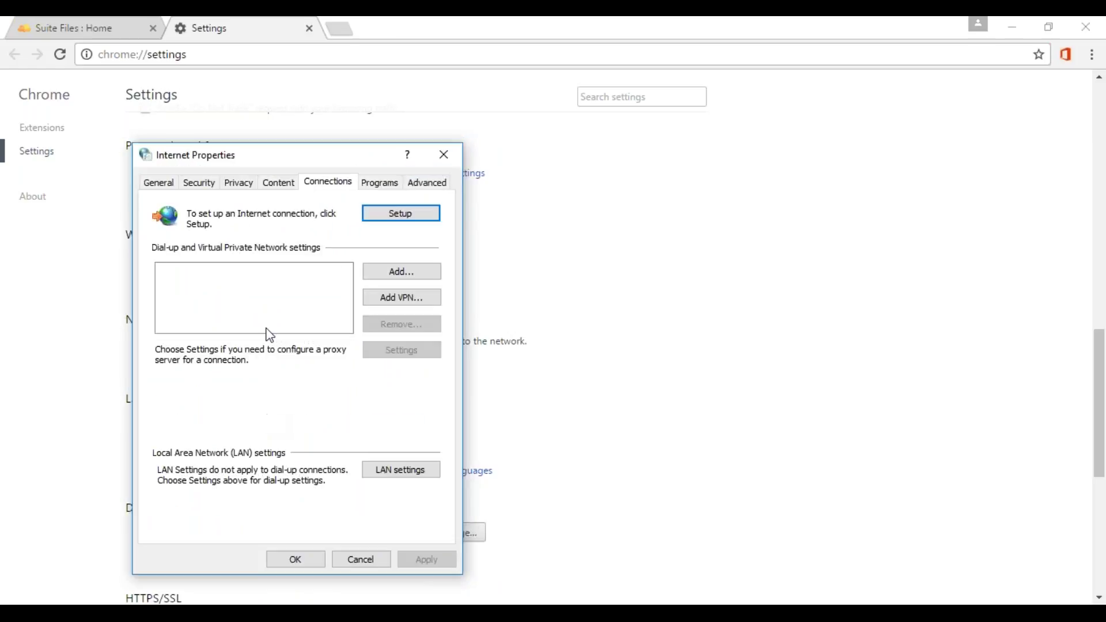
left_click_drag(267, 163, 281, 129)
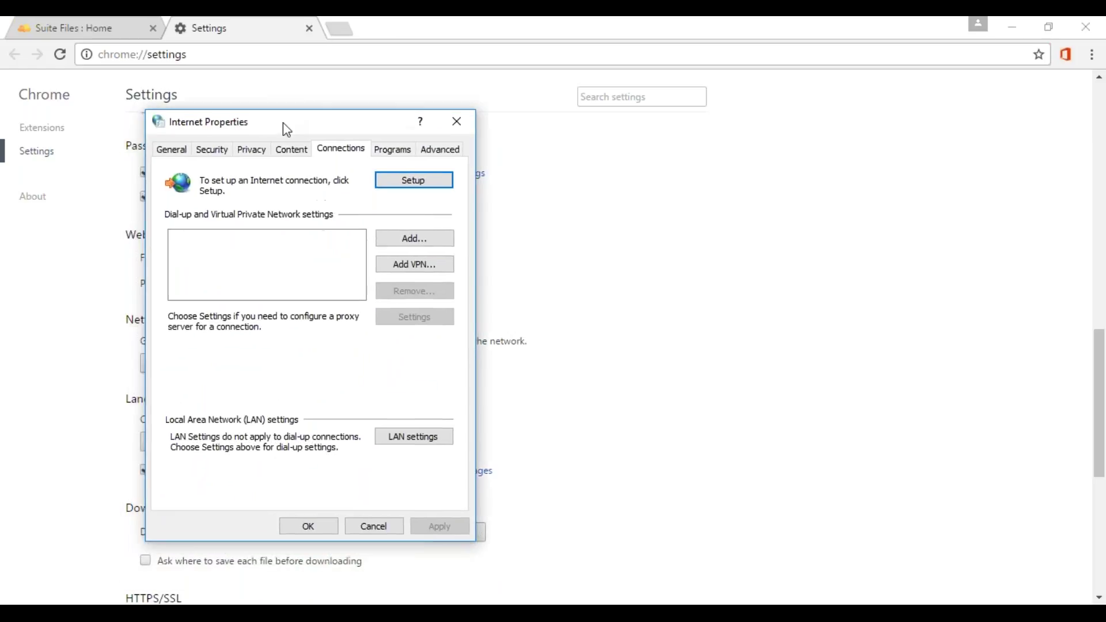
left_click(211, 151)
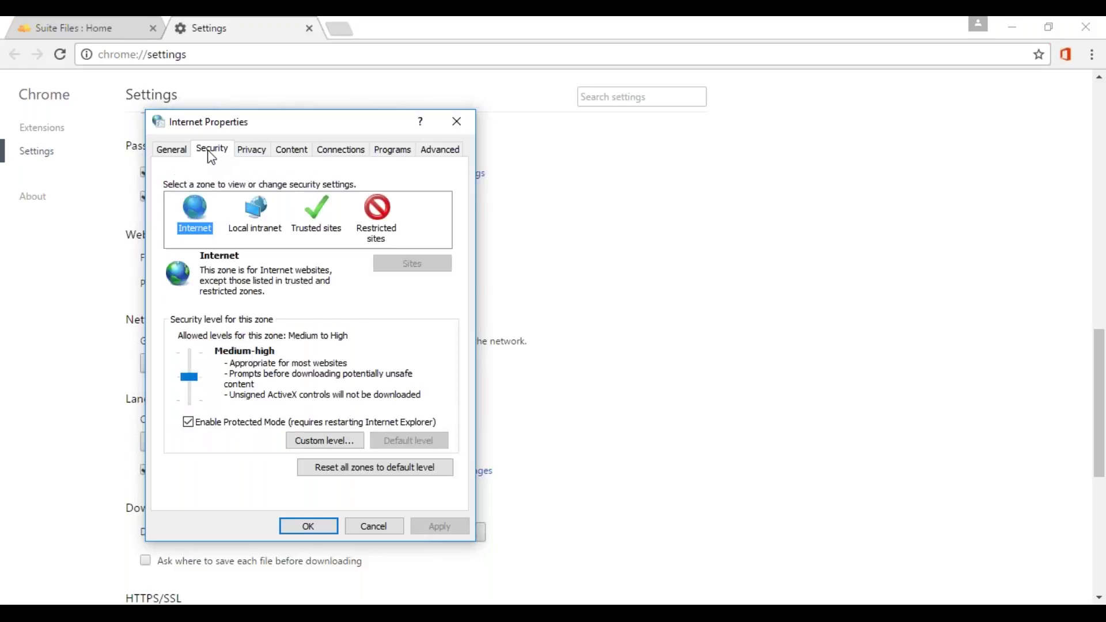
left_click(316, 212)
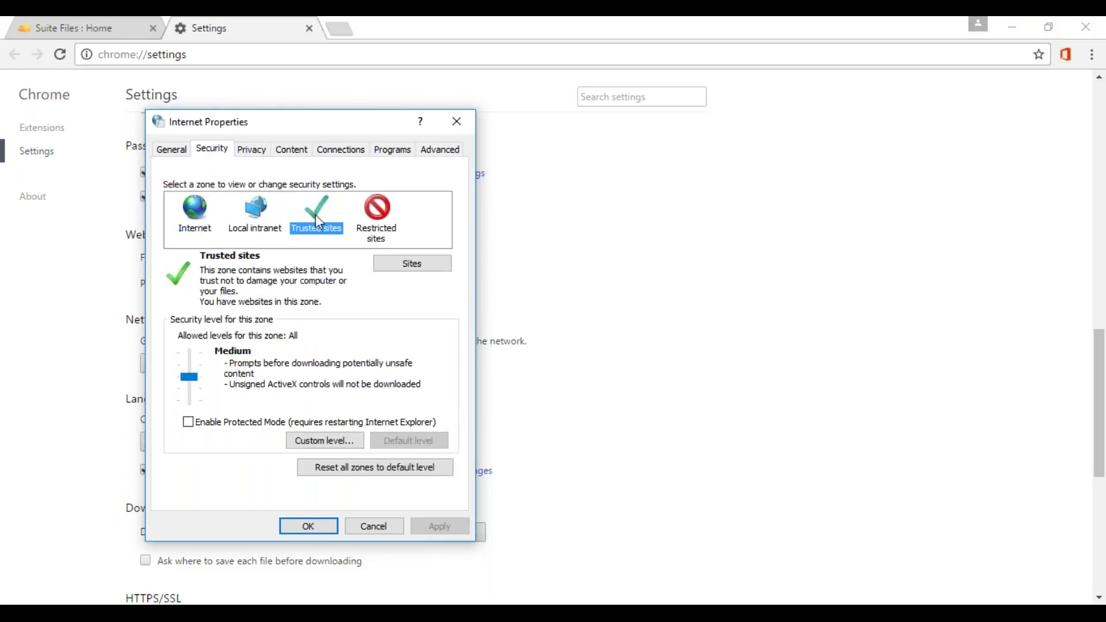
left_click(415, 266)
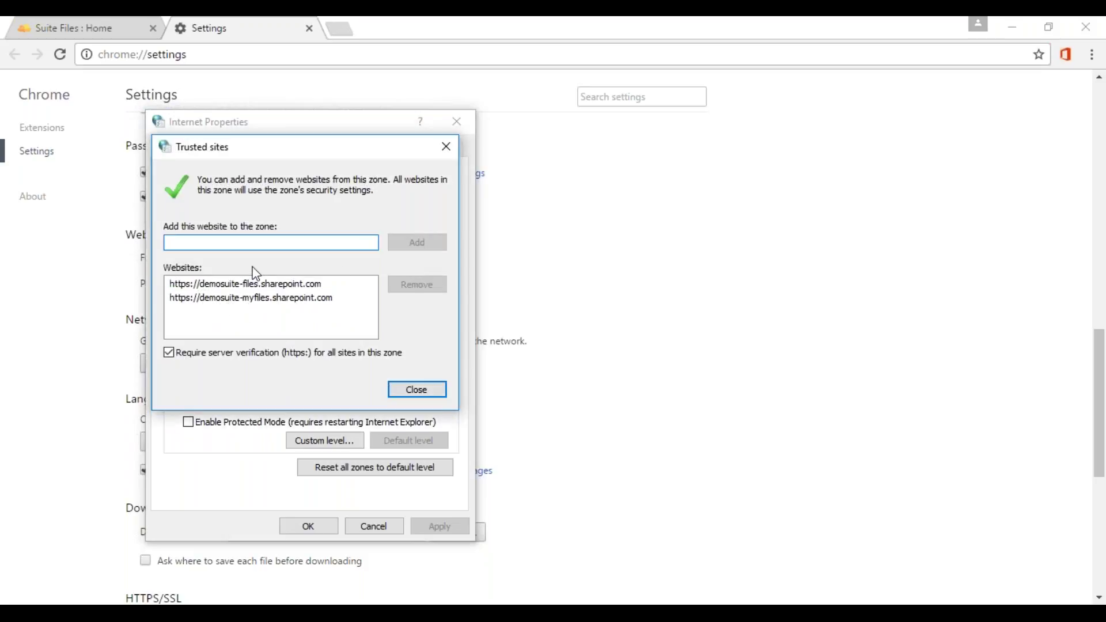
type("htpps://")
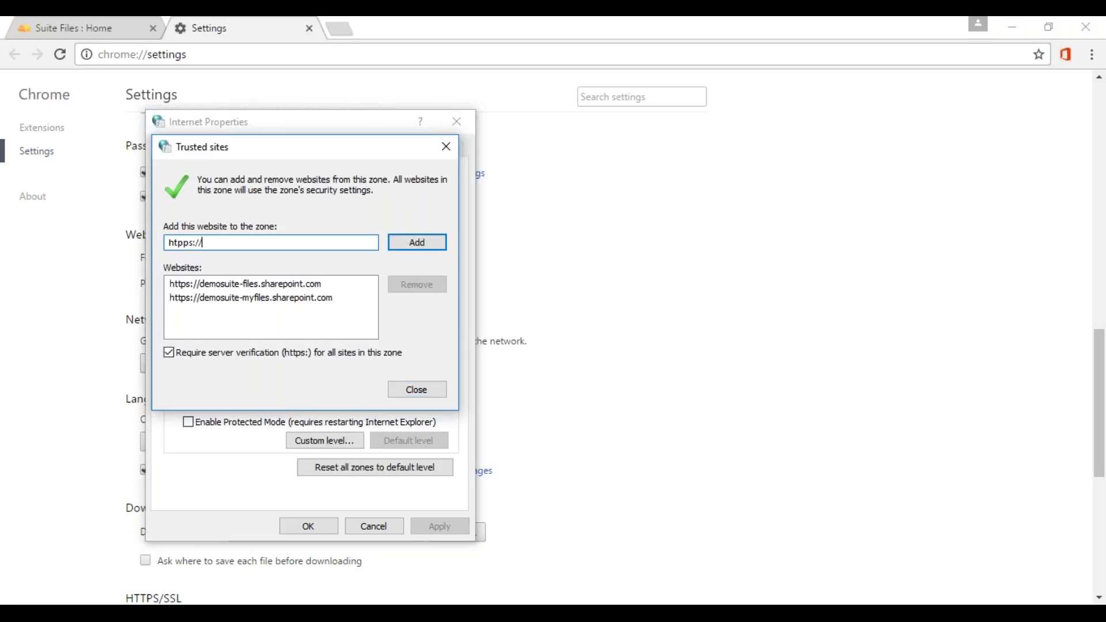
type("*.sharepoint.com")
left_click(178, 245)
key("Delete")
type("t")
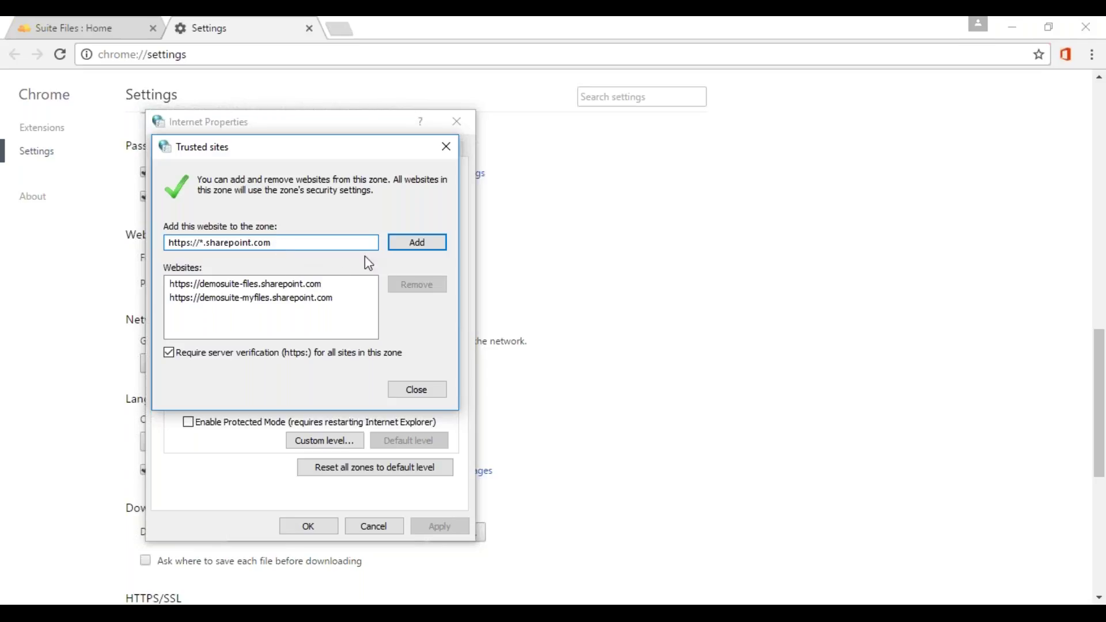
left_click(418, 245)
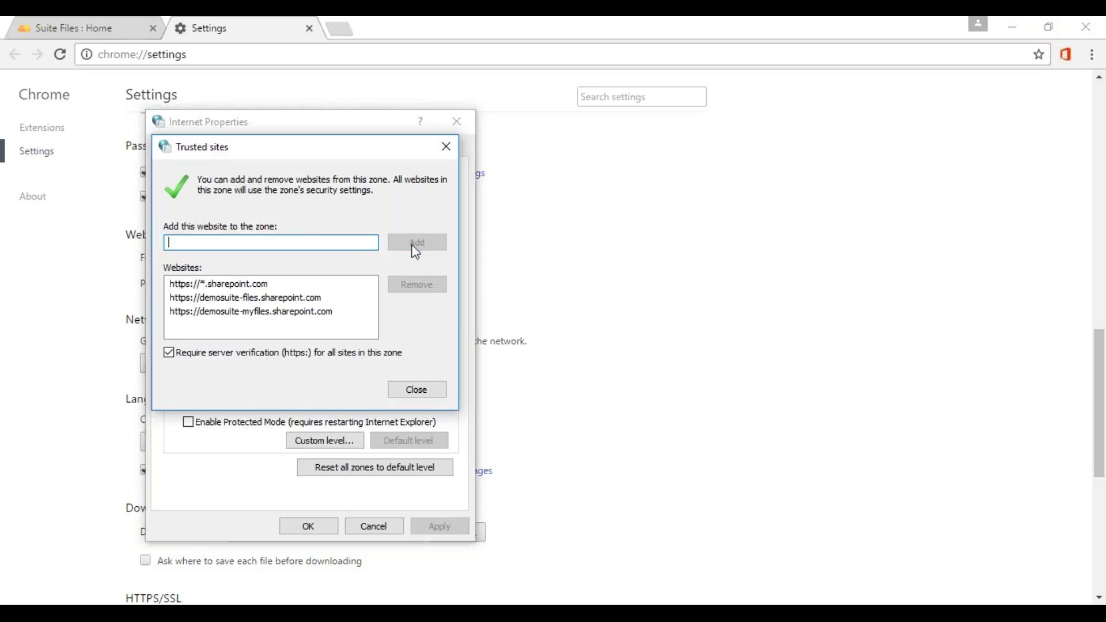
left_click(420, 395)
left_click(305, 525)
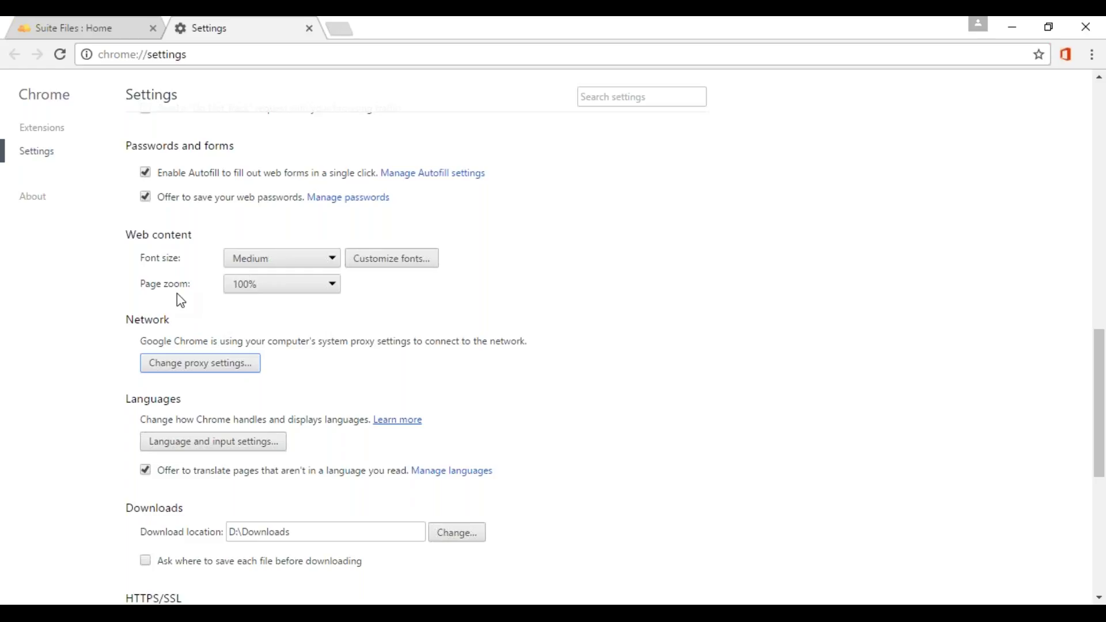
left_click(310, 29)
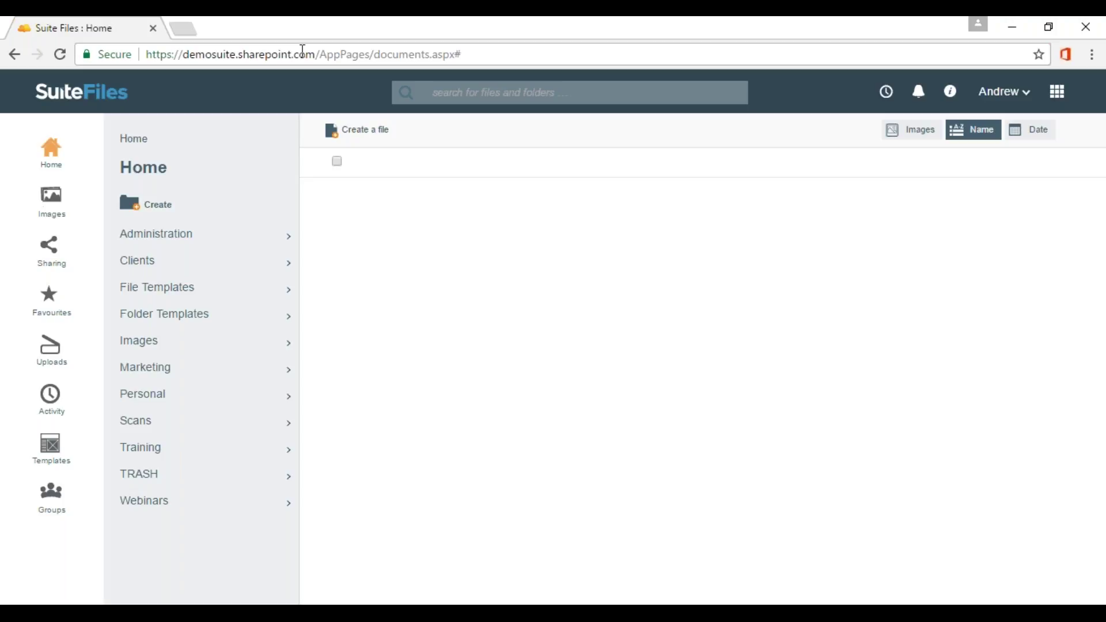
Install the SuiteFiles Chrome Plugin from the Chrome Web Store and return to the SuiteFiles home page
left_click(1059, 98)
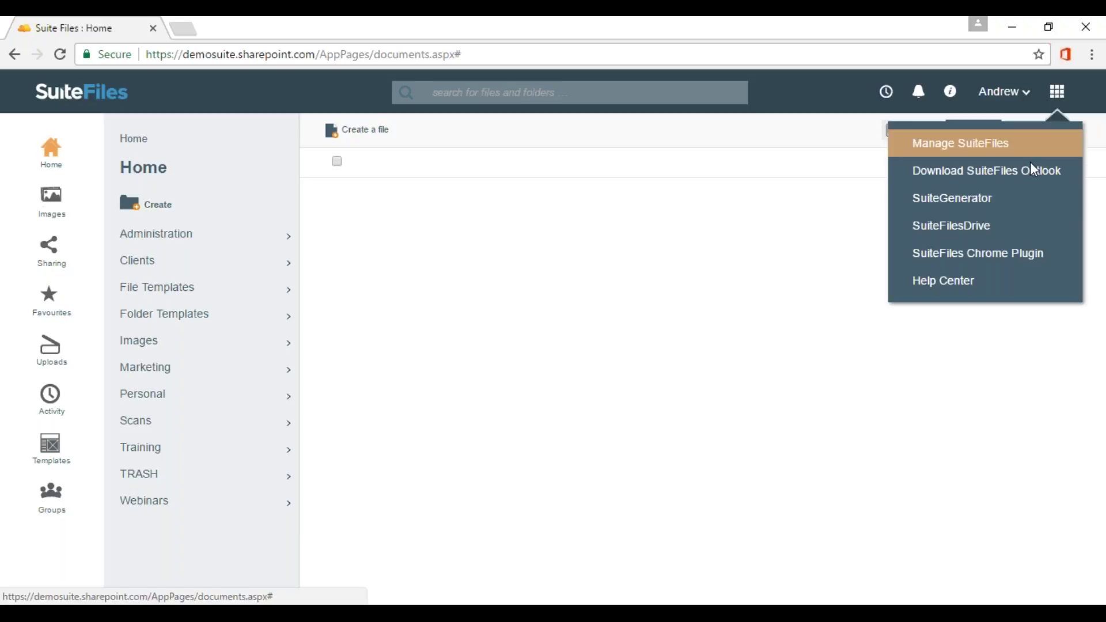
left_click(995, 260)
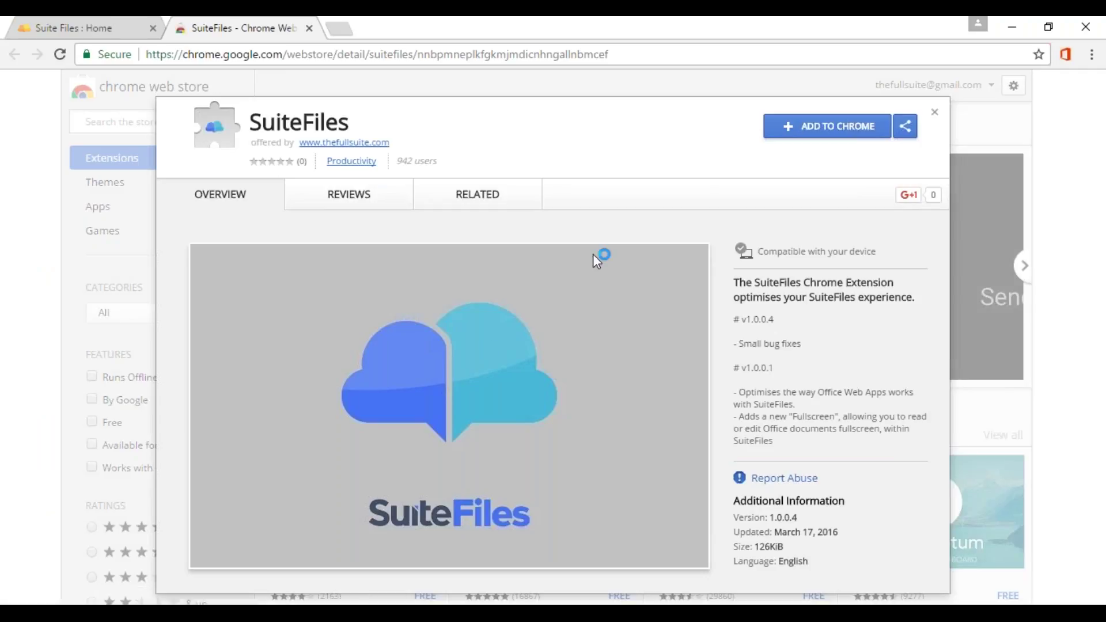
left_click(830, 137)
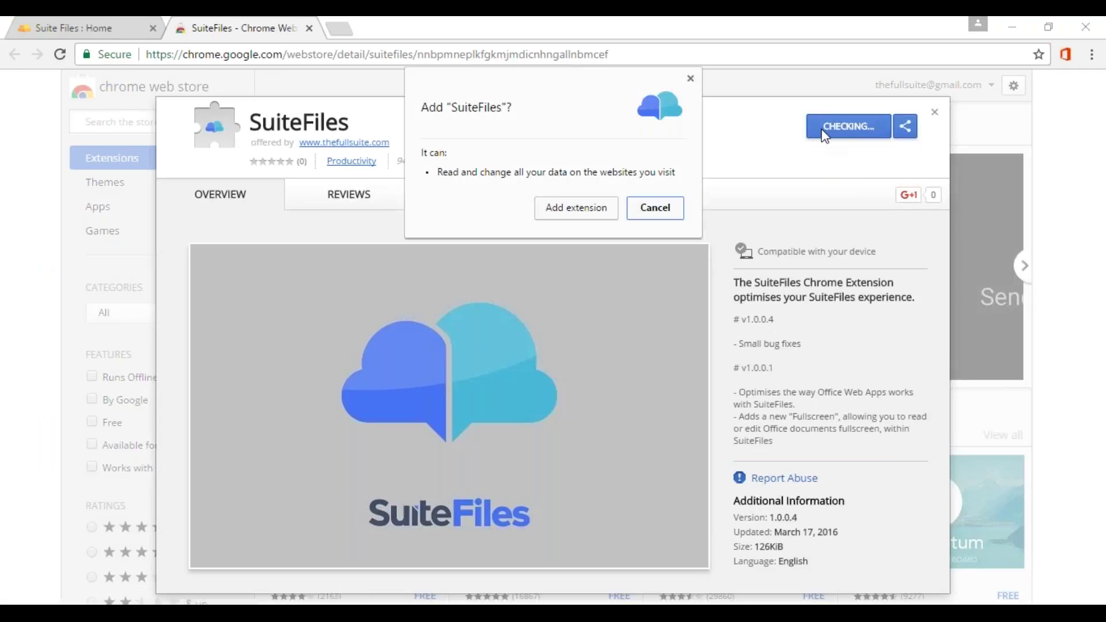
left_click(576, 208)
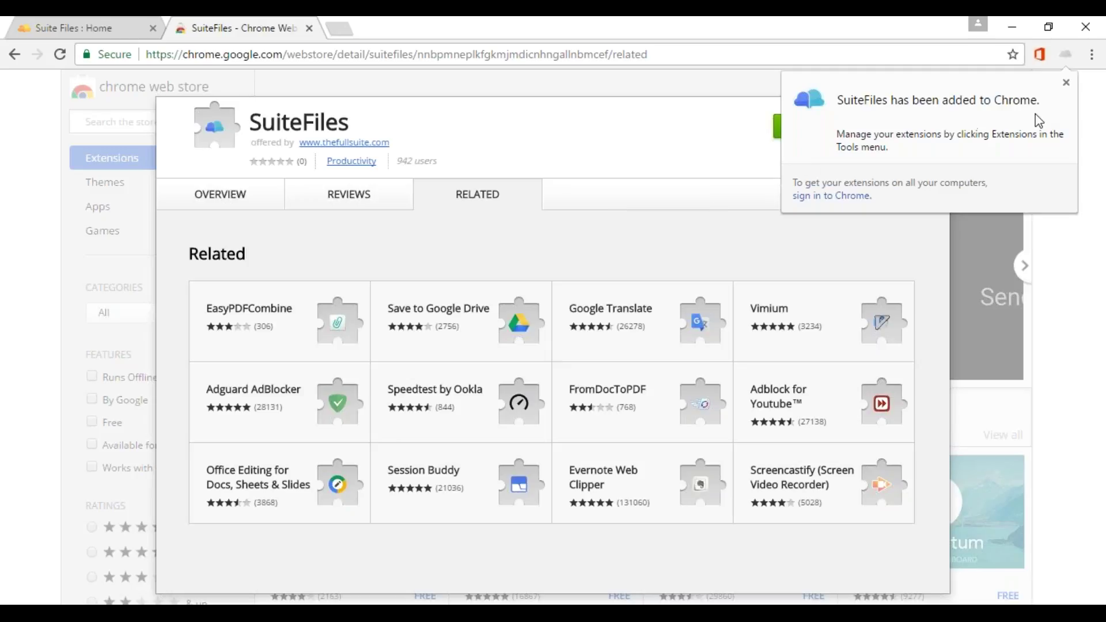
left_click(1066, 82)
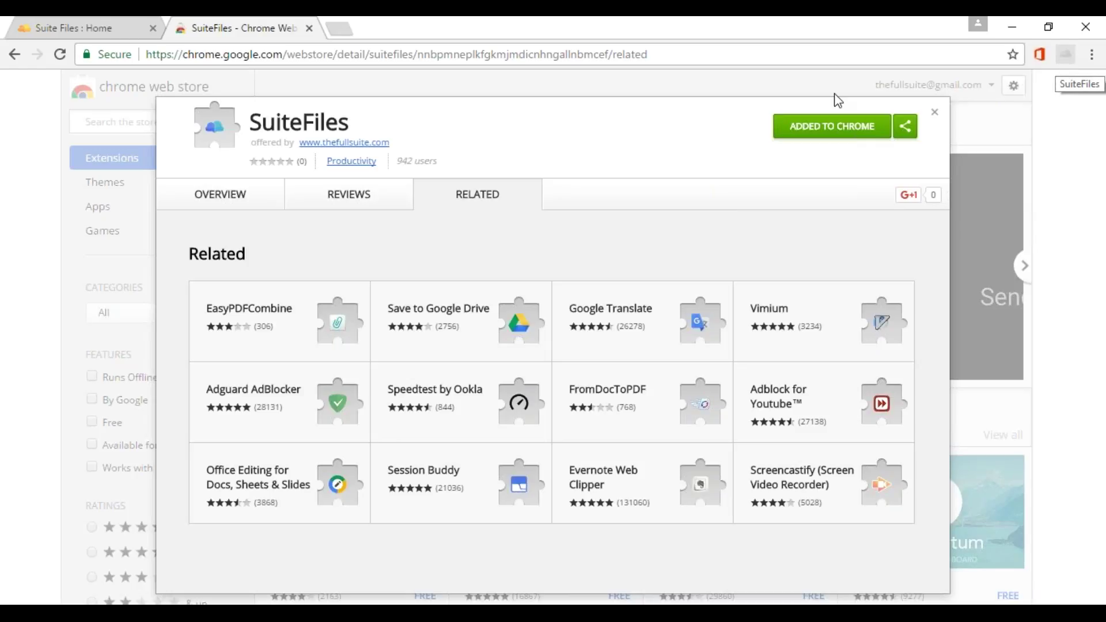
left_click(310, 28)
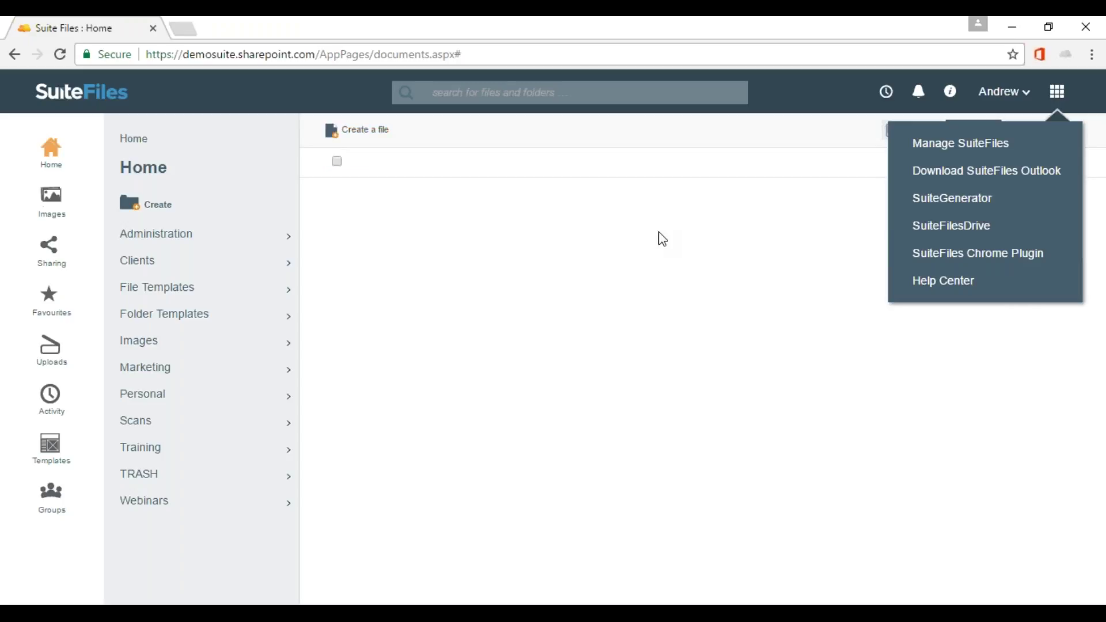
left_click(726, 252)
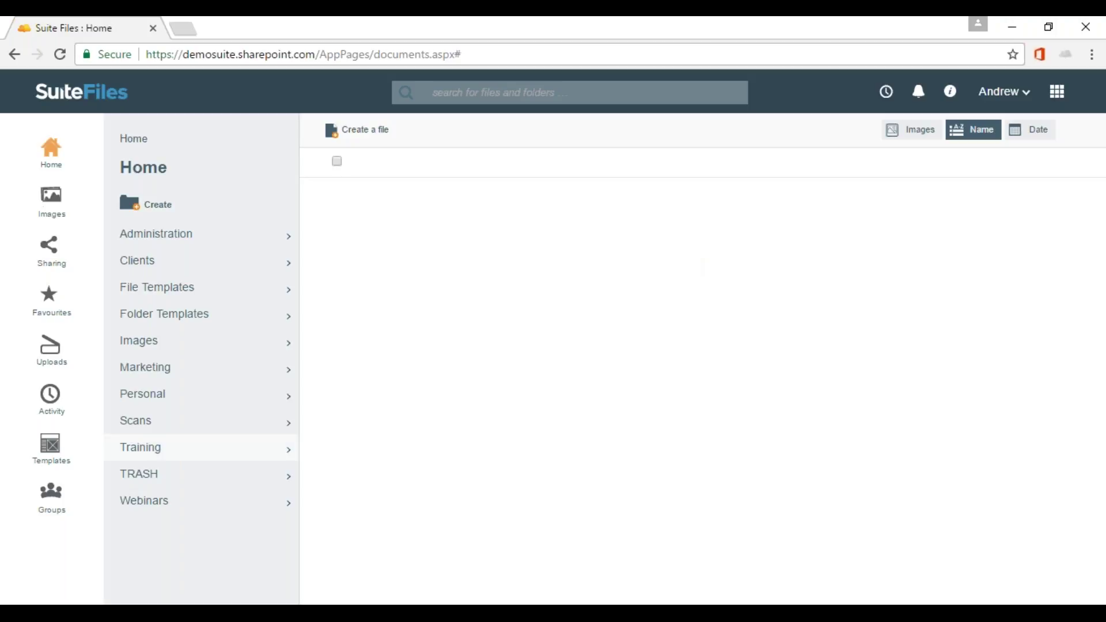
Open the Training folder and review in the personal settings how Office documents are opened
left_click(152, 450)
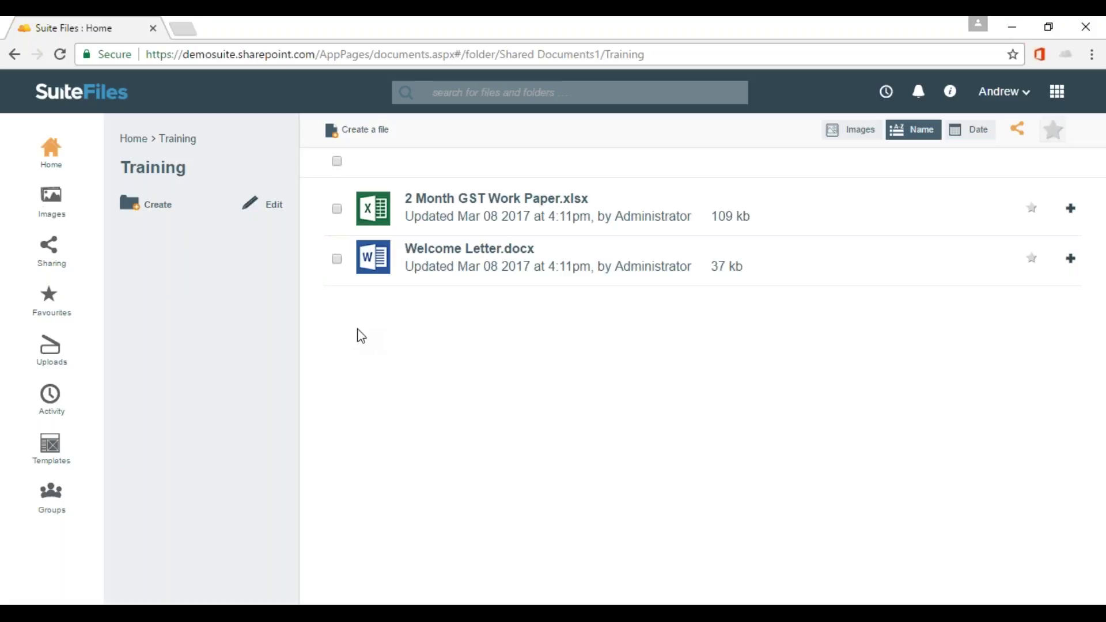
left_click(1027, 102)
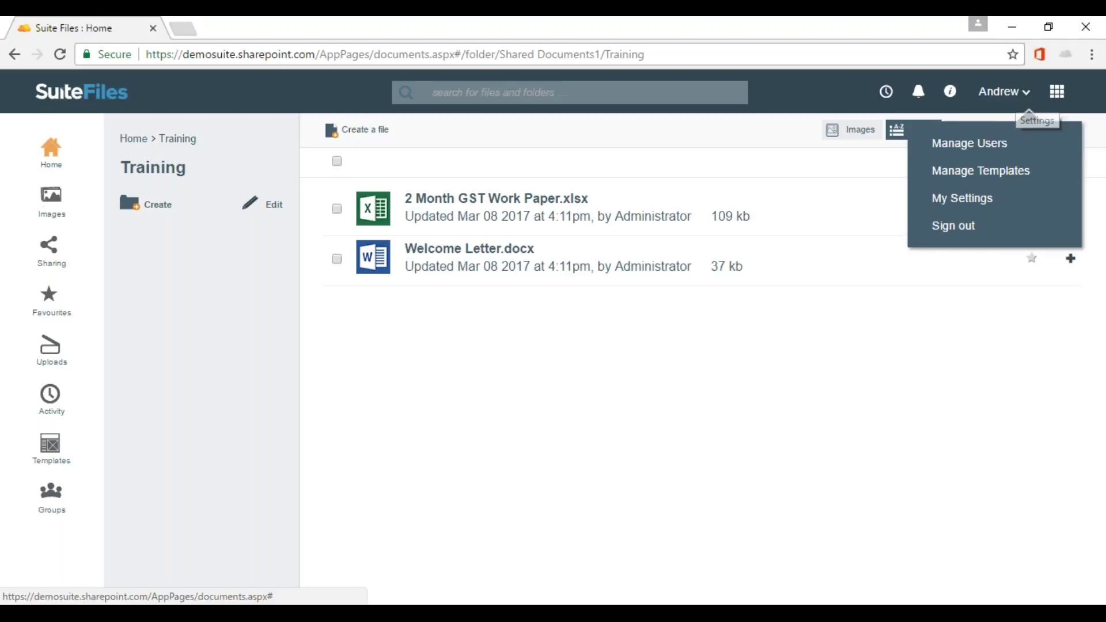
left_click(1031, 202)
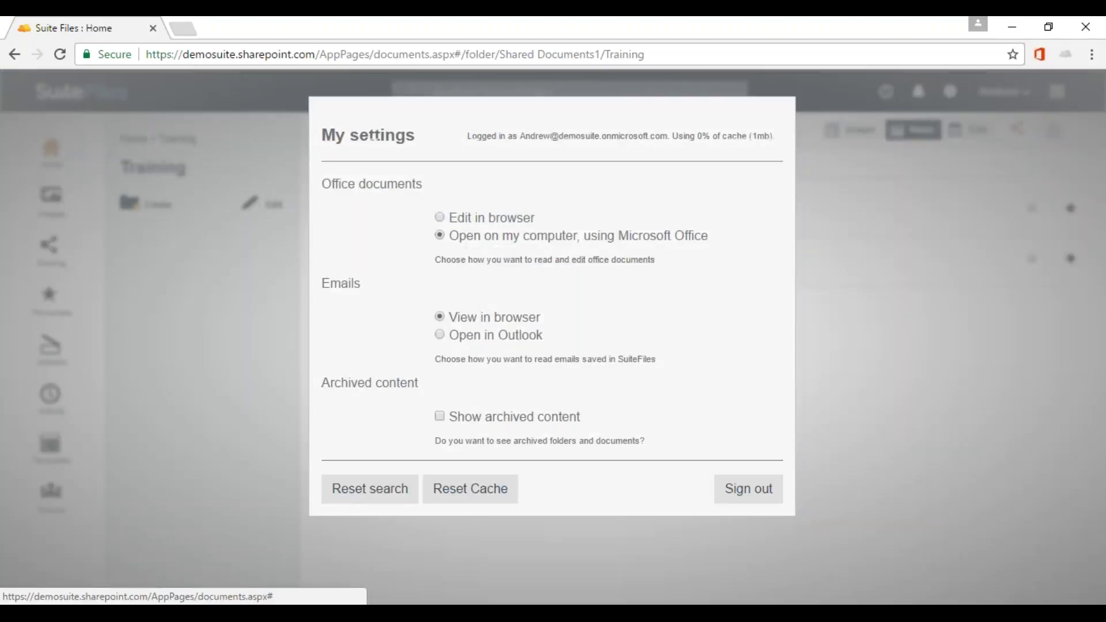
left_click(793, 103)
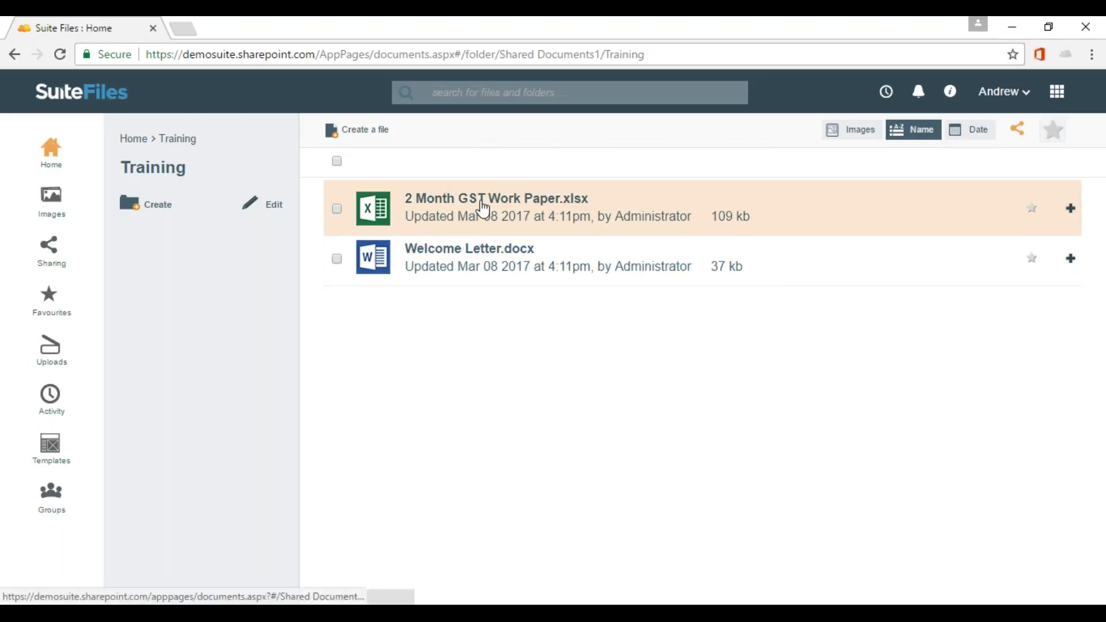
Try to open 2 Month GST Work Paper.xlsx and Welcome Letter.docx from the Training folder
left_click(484, 209)
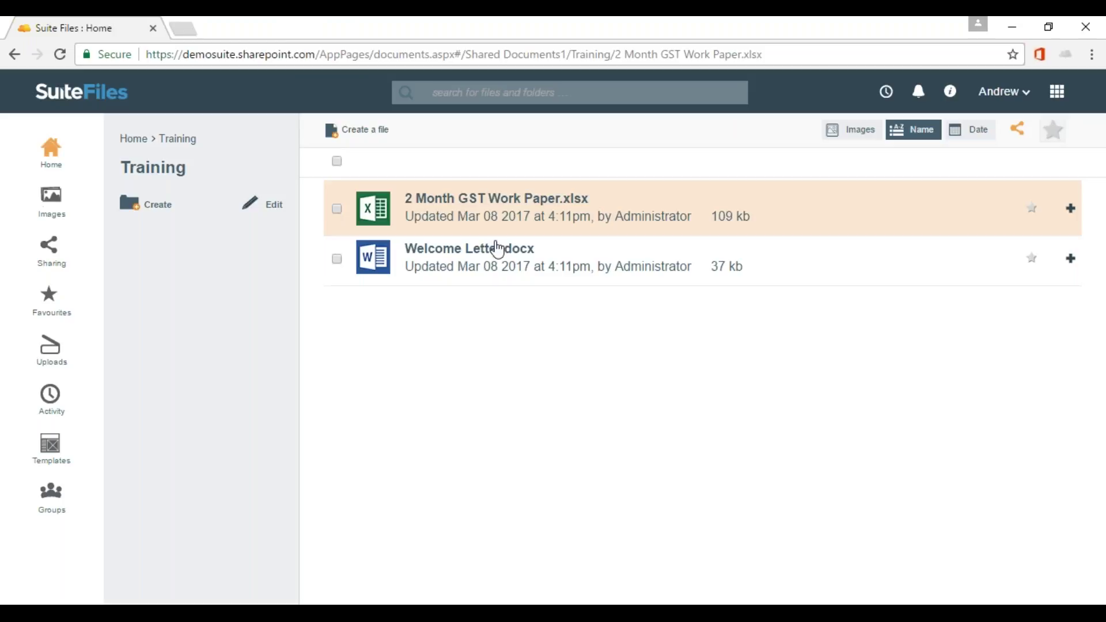
left_click(453, 254)
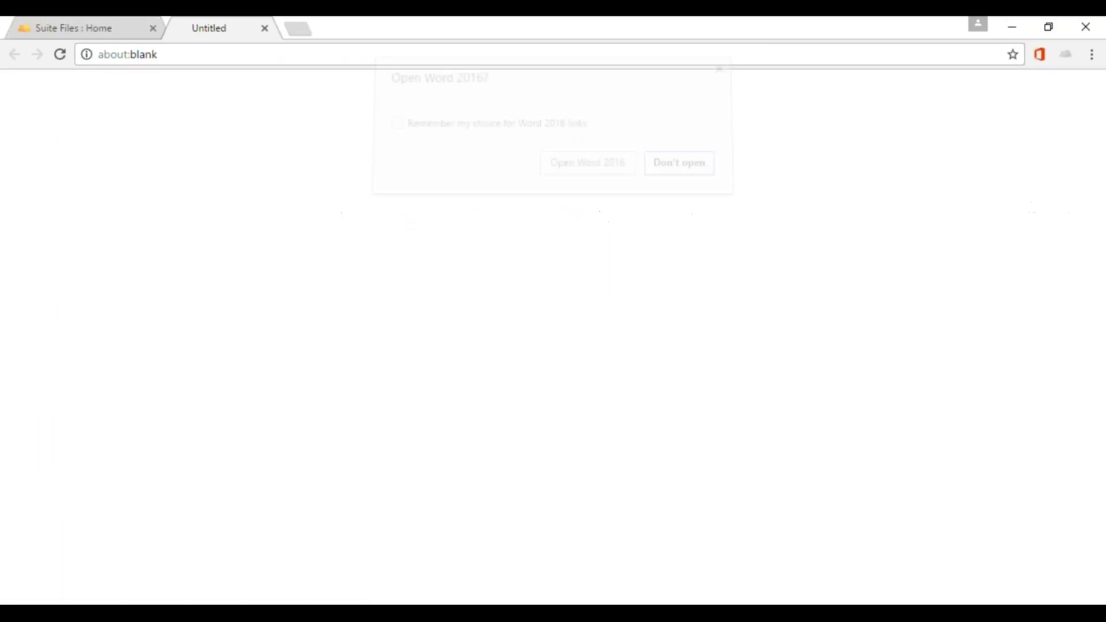
left_click(398, 133)
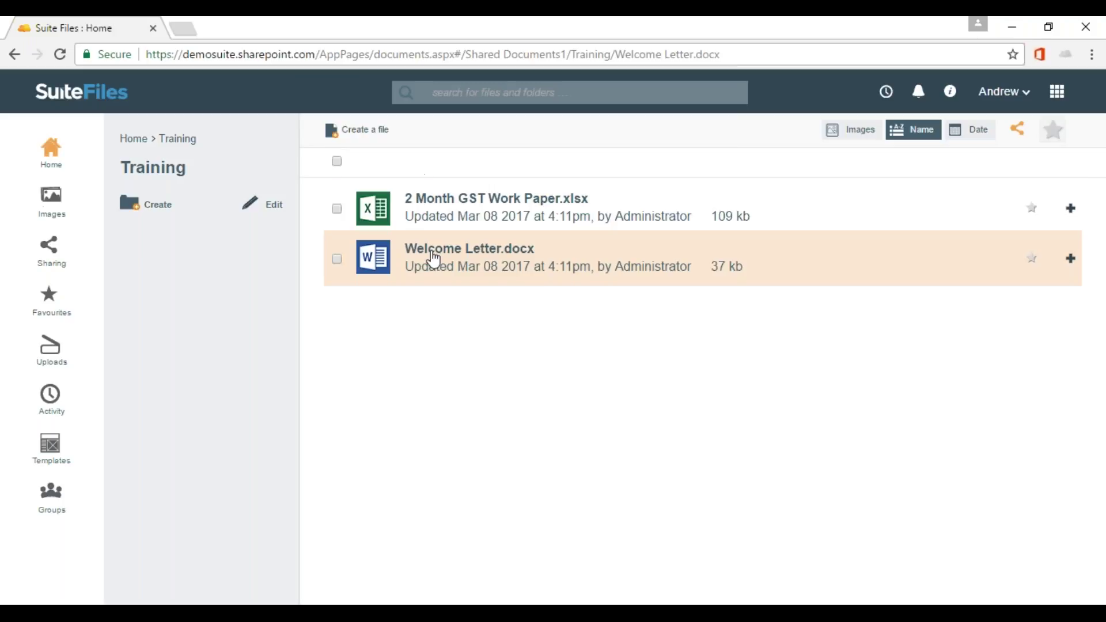
Open Welcome Letter.docx from the Training folder in Word 2016, remembering the choice for Word links, and close the document
left_click(168, 140)
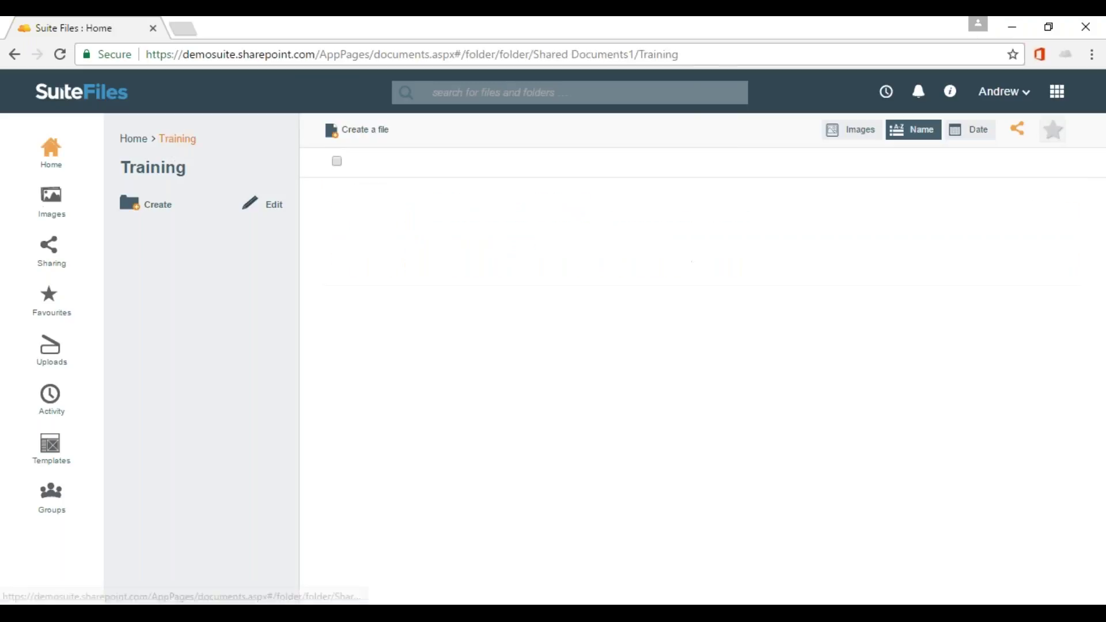
left_click(468, 252)
left_click(449, 134)
left_click(548, 173)
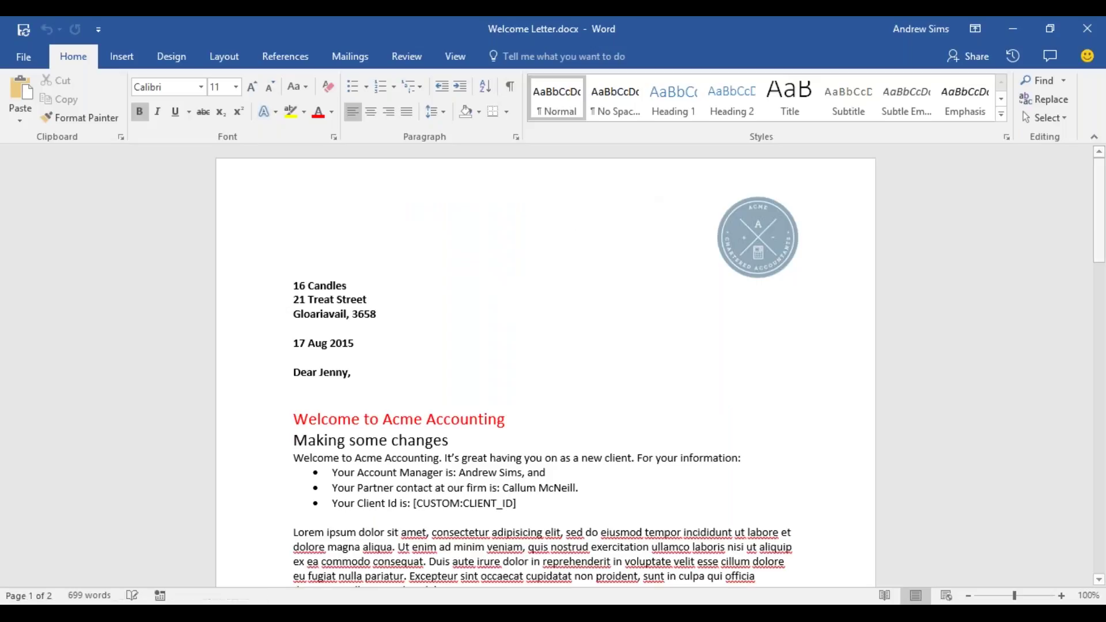
left_click(1082, 34)
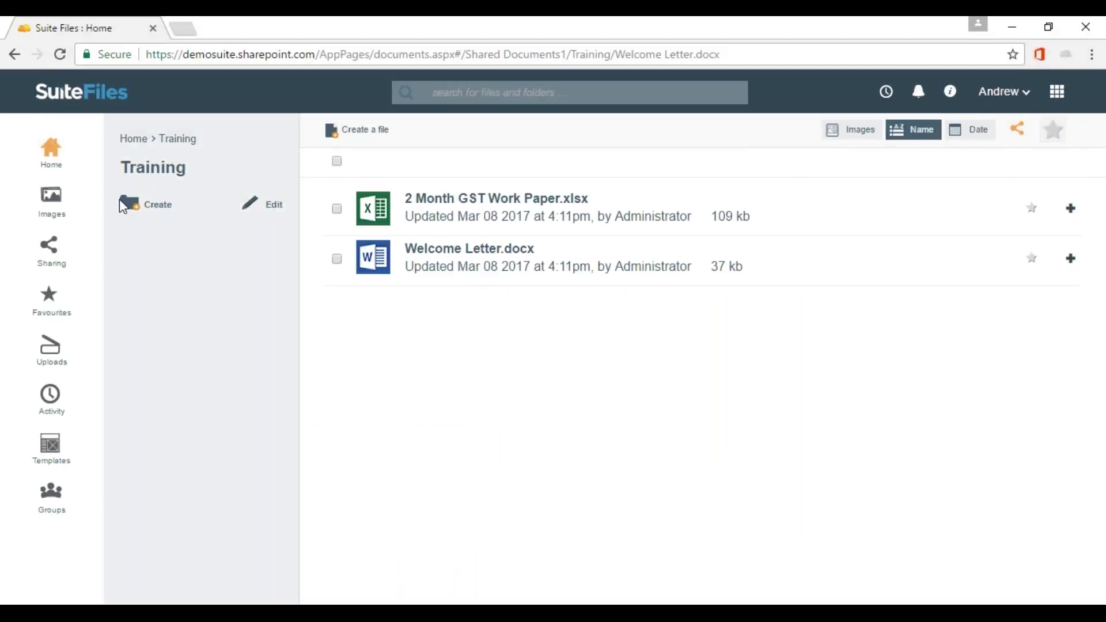
Reload the Training folder, reopen Welcome Letter.docx in Word to test the remembered choice, and close it
left_click(177, 138)
left_click(455, 248)
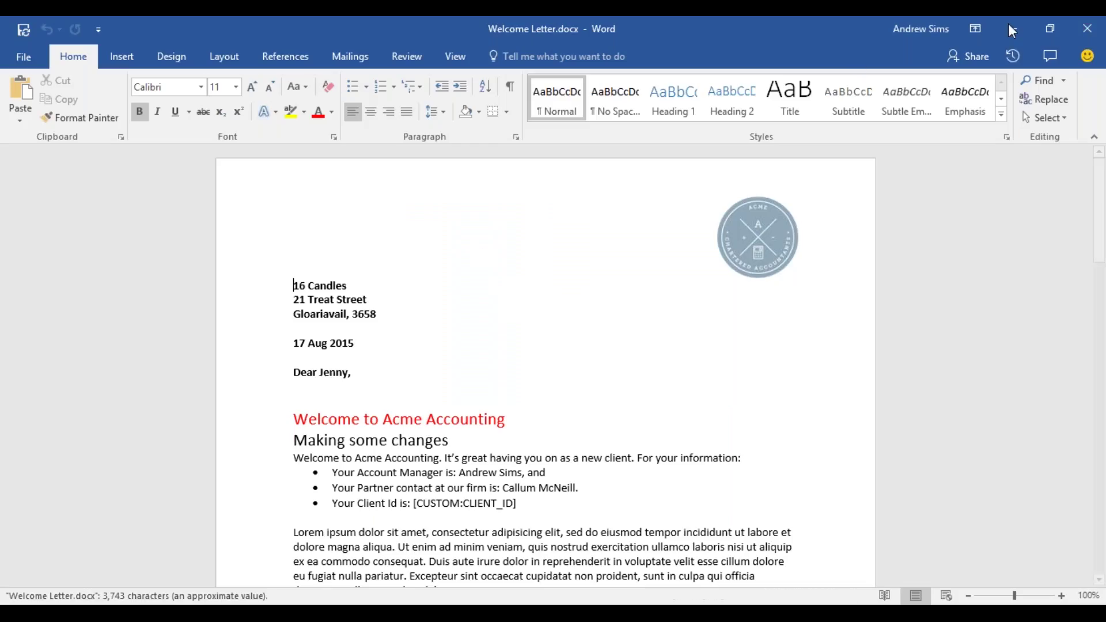
left_click(1093, 36)
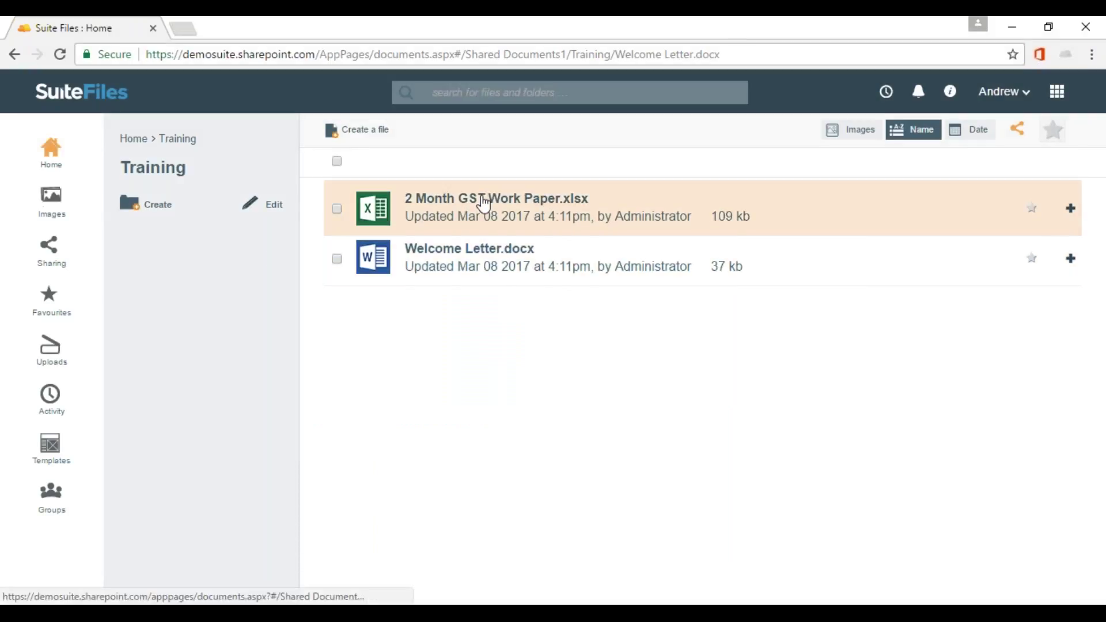
Request 2 Month GST Work Paper.xlsx from the Training folder, declining to open it in Excel and remembering that choice
left_click(483, 203)
left_click(458, 127)
left_click(681, 167)
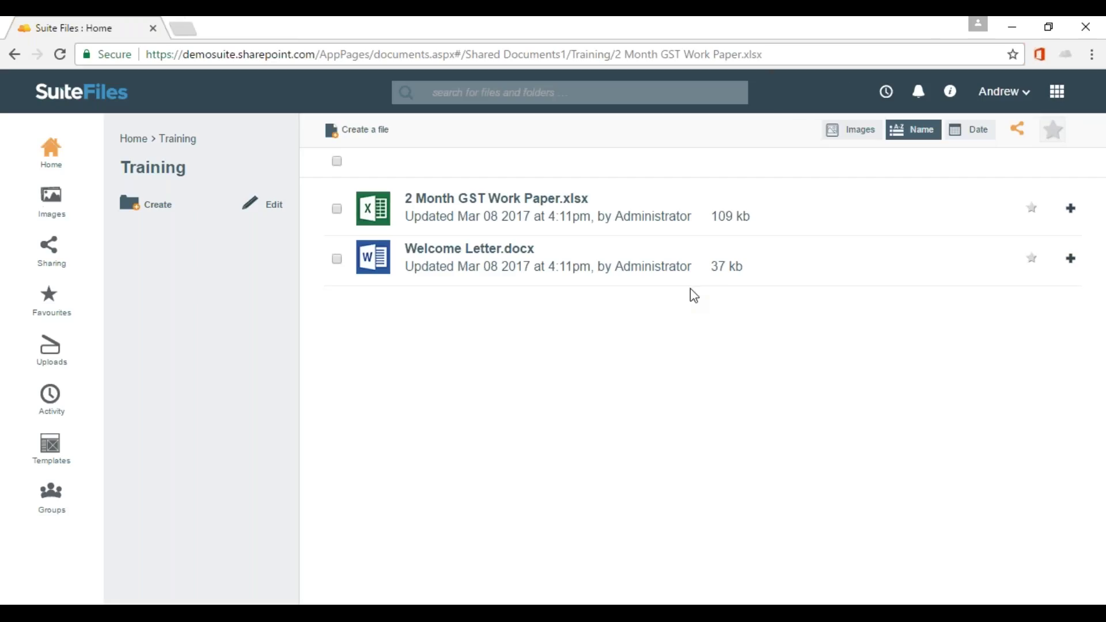
Reload the Training folder and request 2 Month GST Work Paper.xlsx again to test the remembered Excel choice
left_click(178, 139)
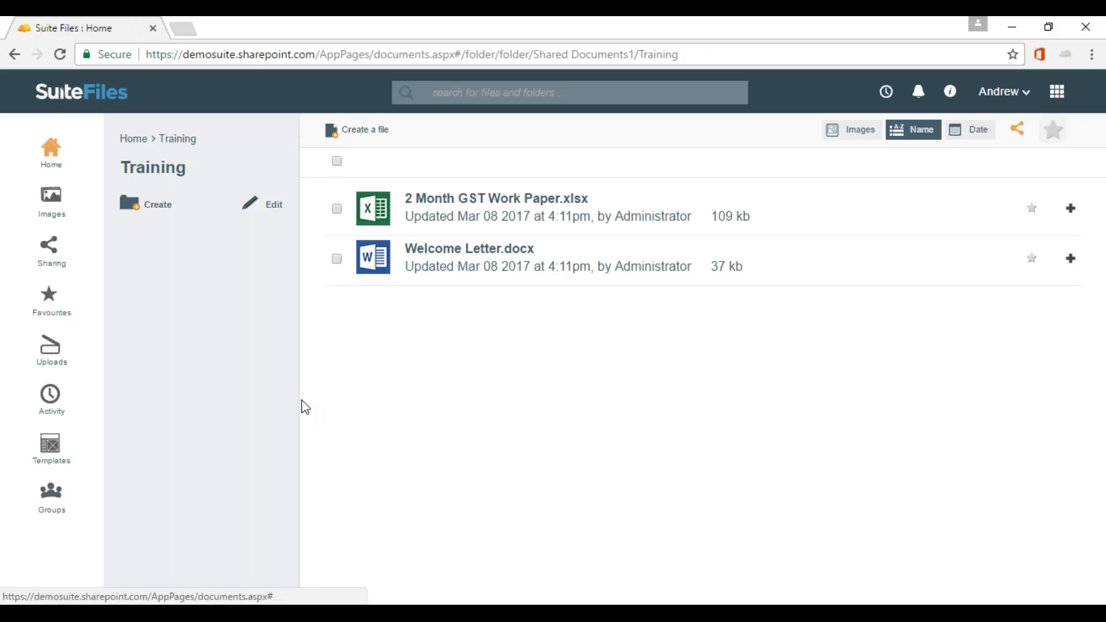
left_click(472, 206)
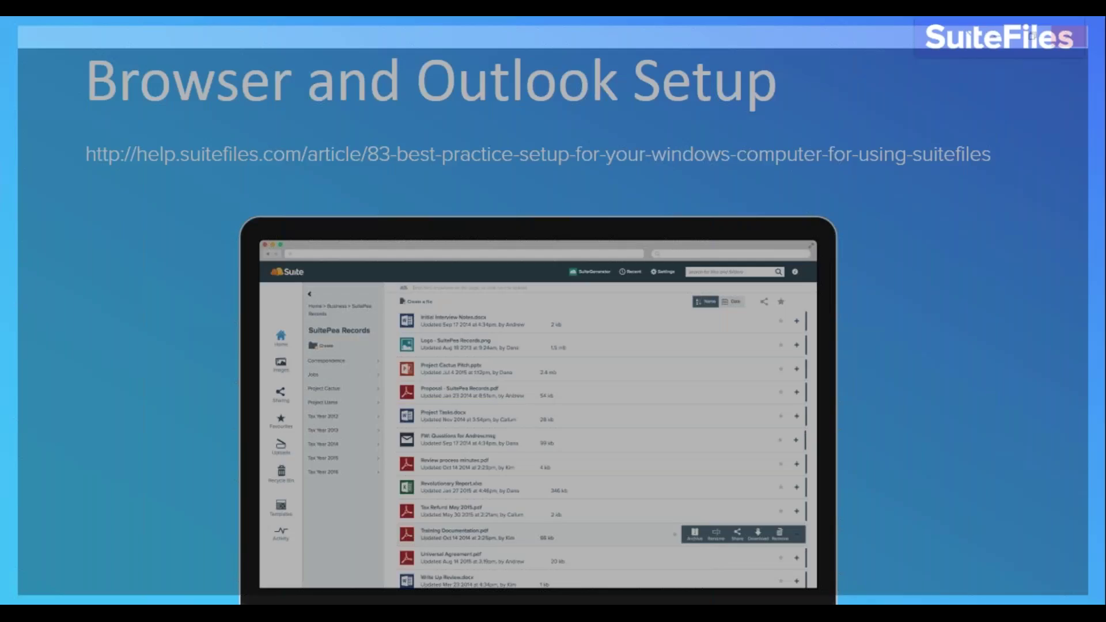
Switch to File Explorer and open the current user's profile folder under Users on the OSDisk (C:) drive
key("alt+Tab")
key("alt+Tab")
key("alt+Tab")
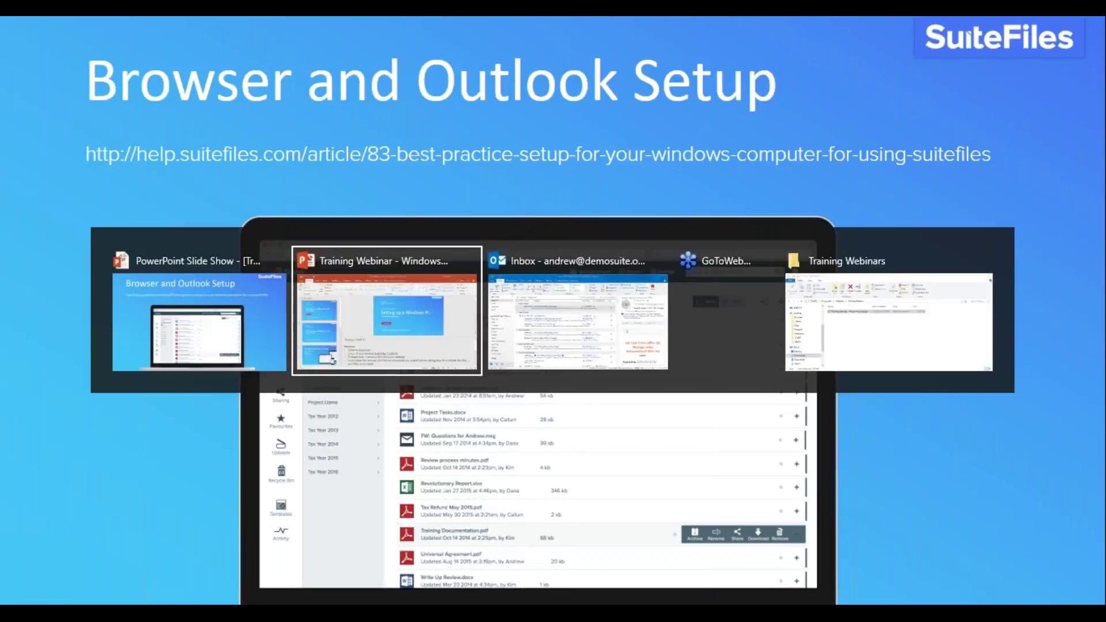
key("alt+Tab")
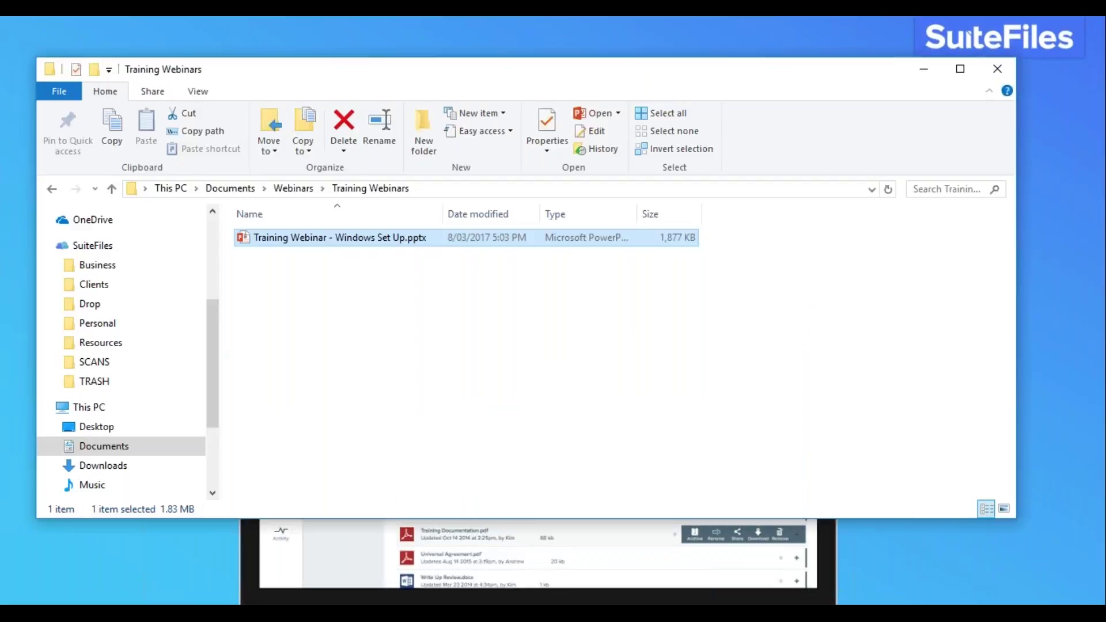
left_click_drag(218, 333, 208, 412)
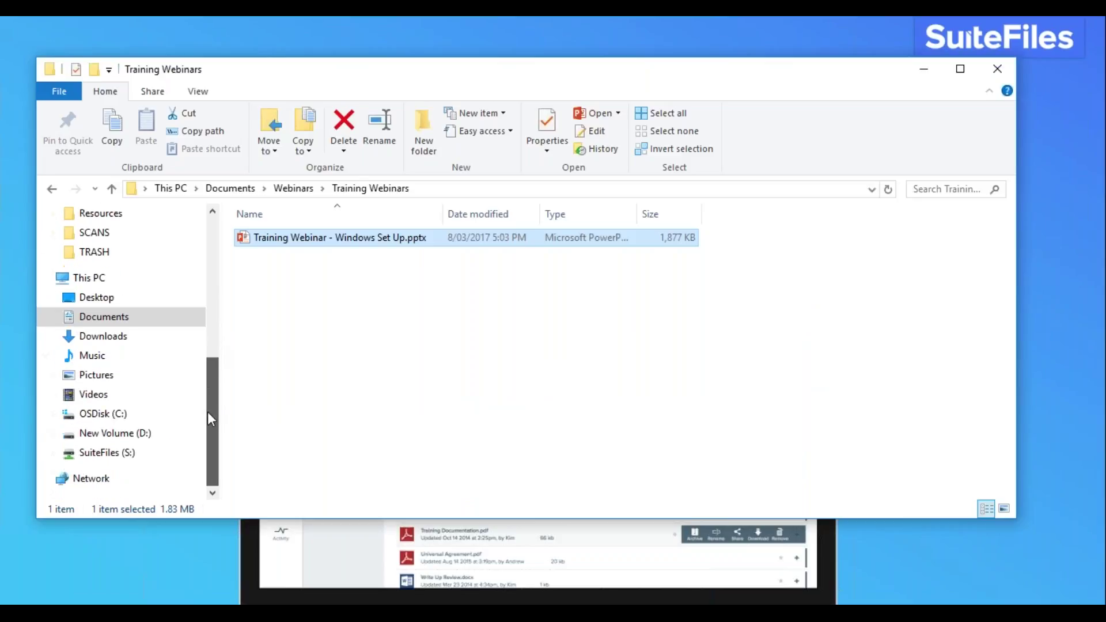
left_click(108, 416)
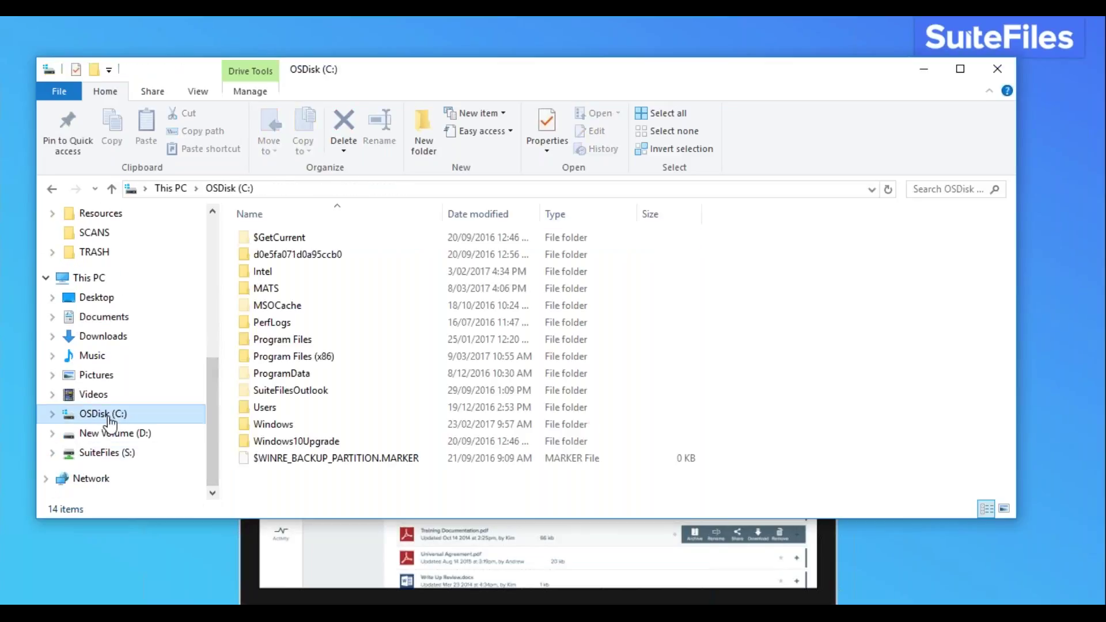
double_click(267, 406)
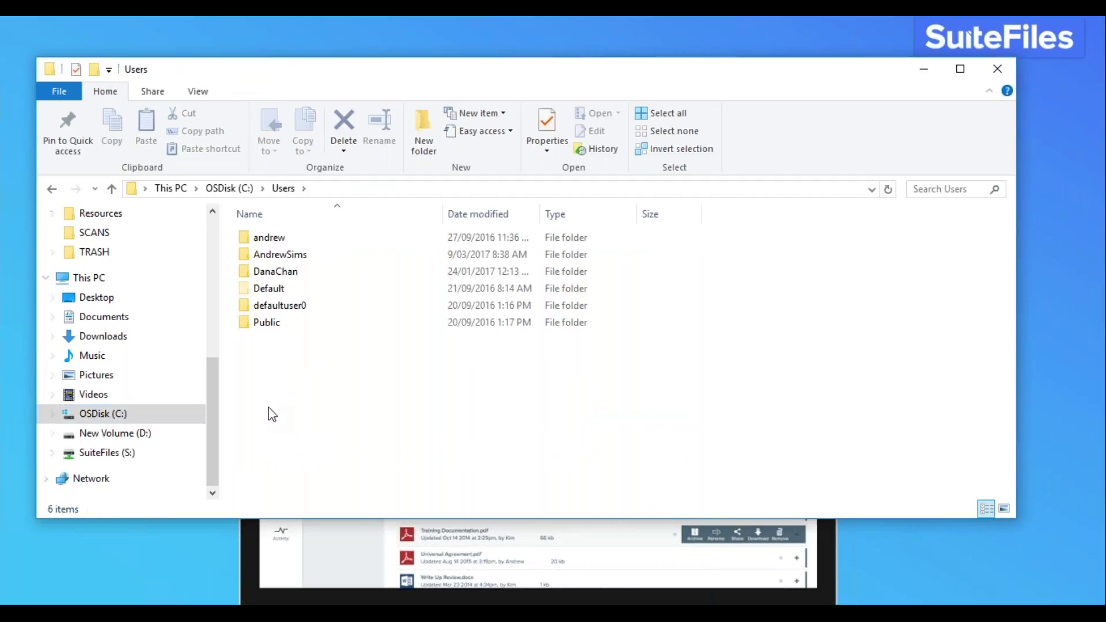
double_click(289, 255)
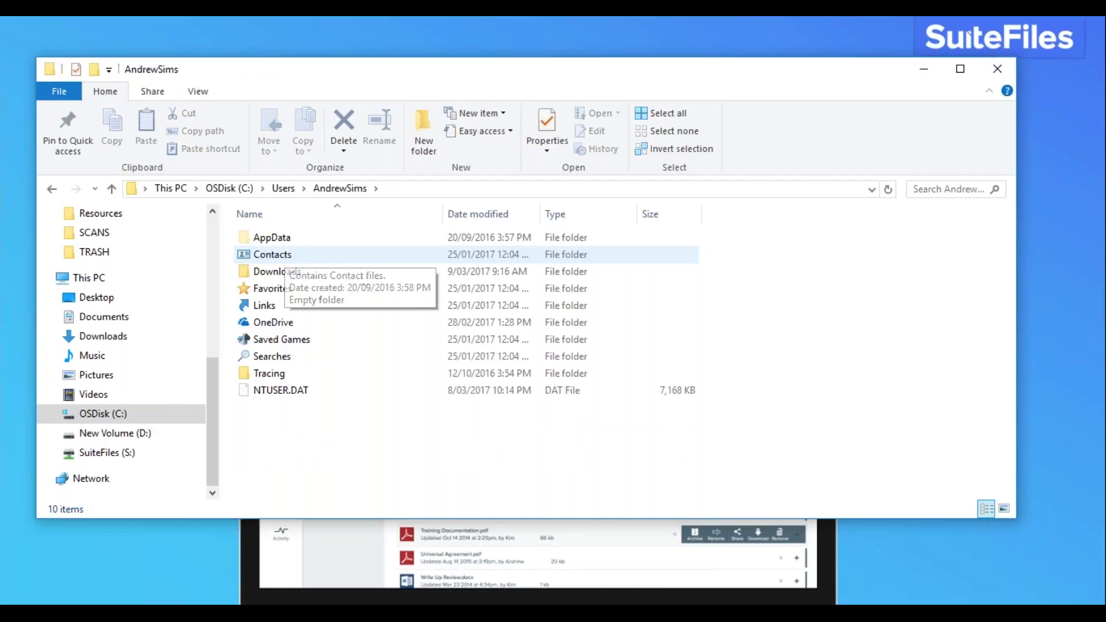
Open Task Manager and end the first Google Chrome process in the background processes
key("ctrl+shift+Escape")
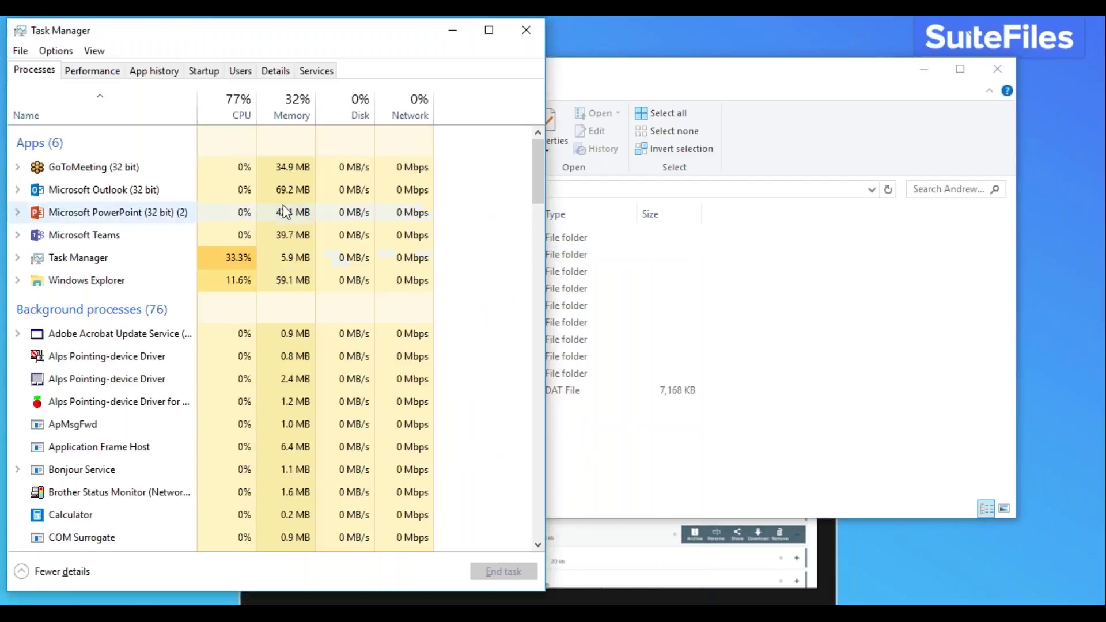
left_click_drag(412, 23, 494, 74)
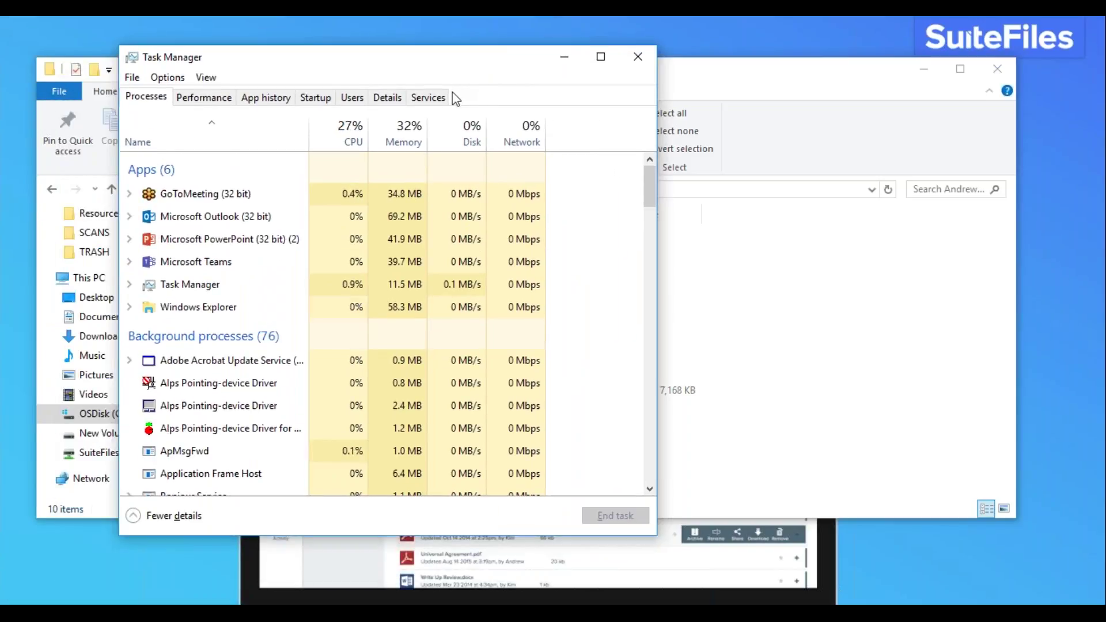
scroll(320, 265, "down", 1)
scroll(314, 265, "down", 4)
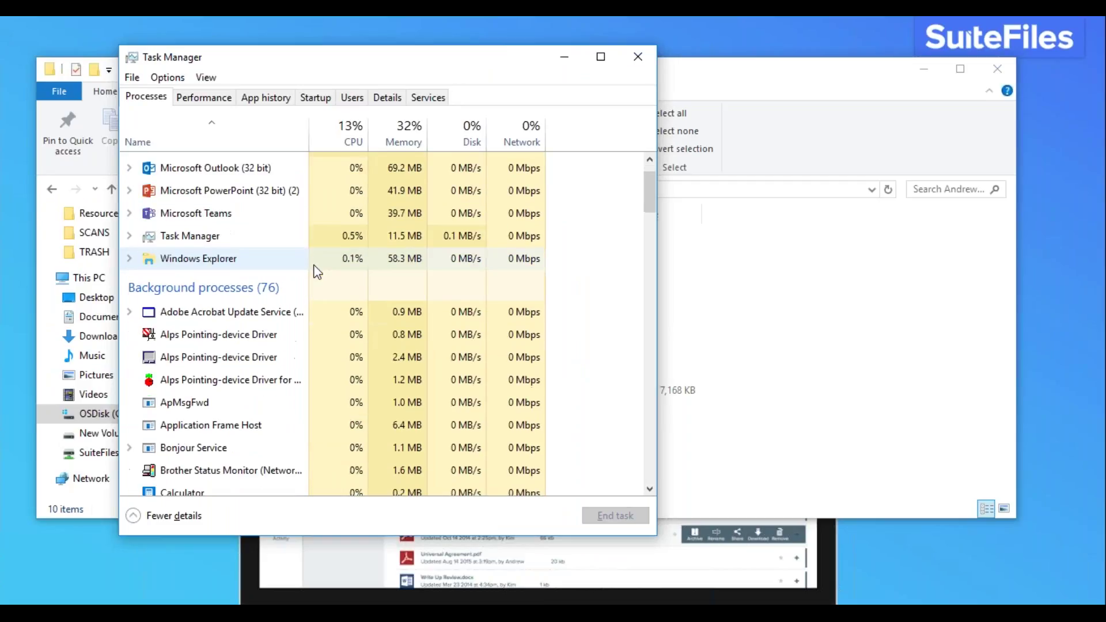
scroll(315, 271, "down", 1)
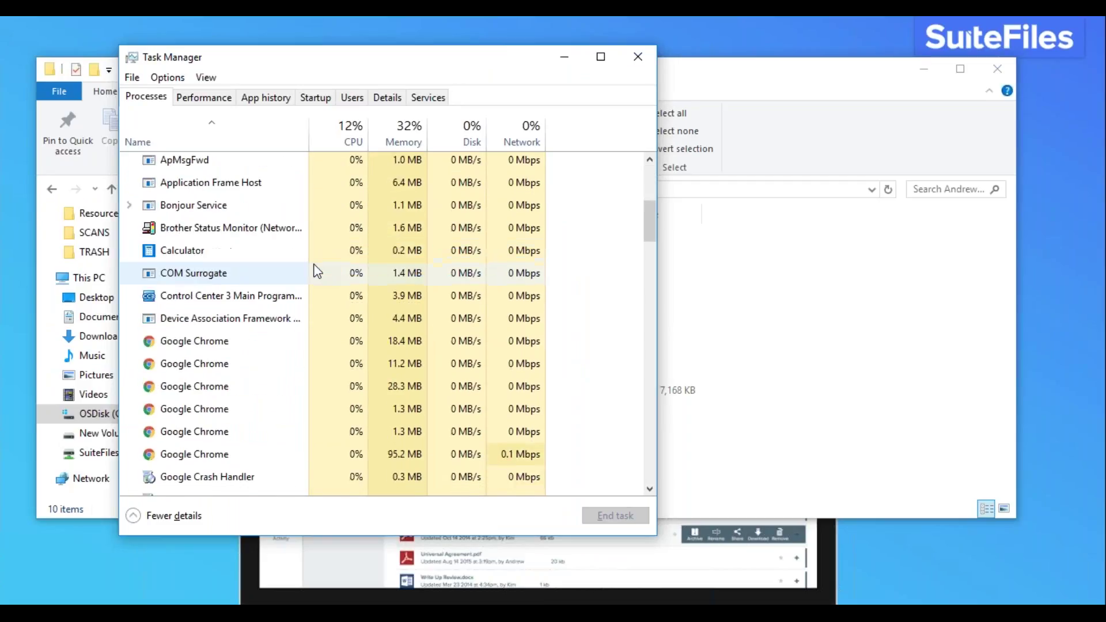
left_click(219, 316)
left_click(610, 514)
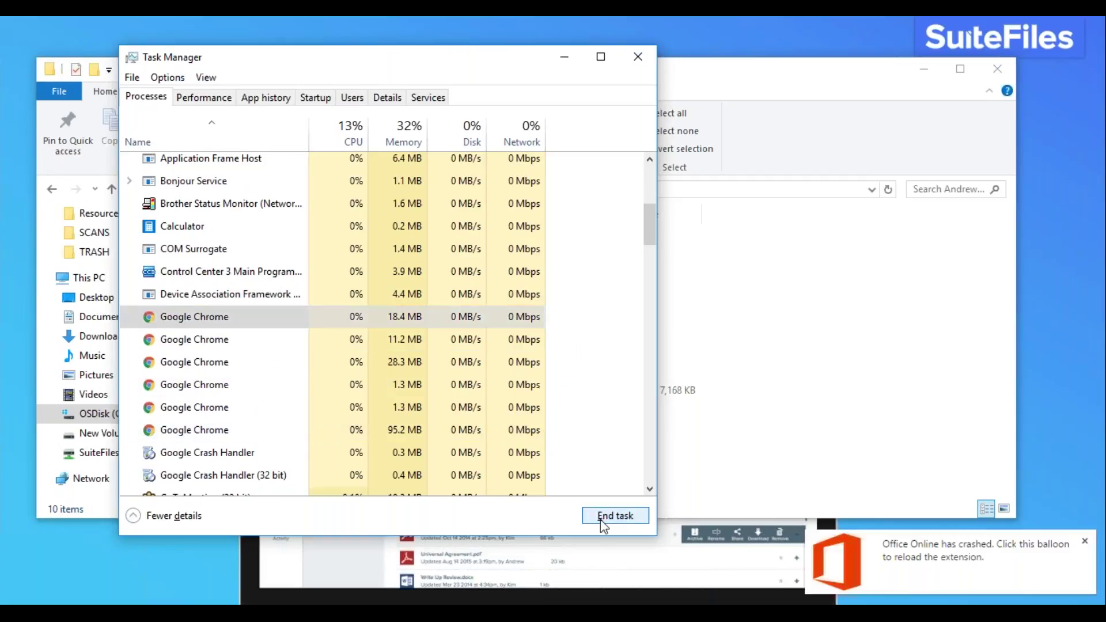
End all remaining Google Chrome background processes, check the list for leftovers, and close Task Manager
left_click(205, 324)
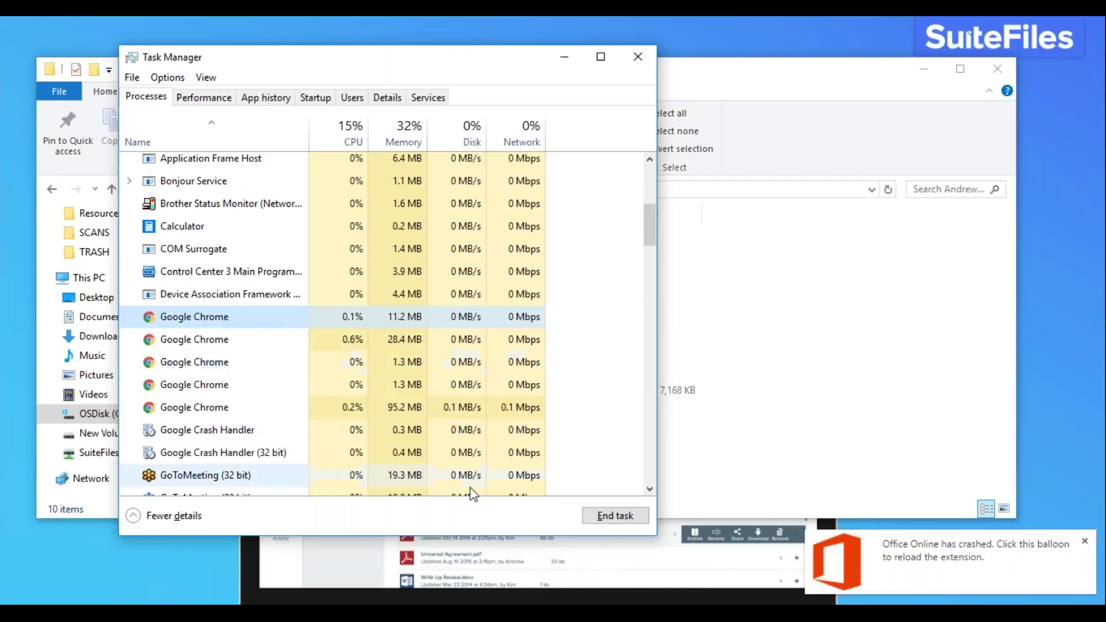
left_click(185, 316)
left_click(626, 517)
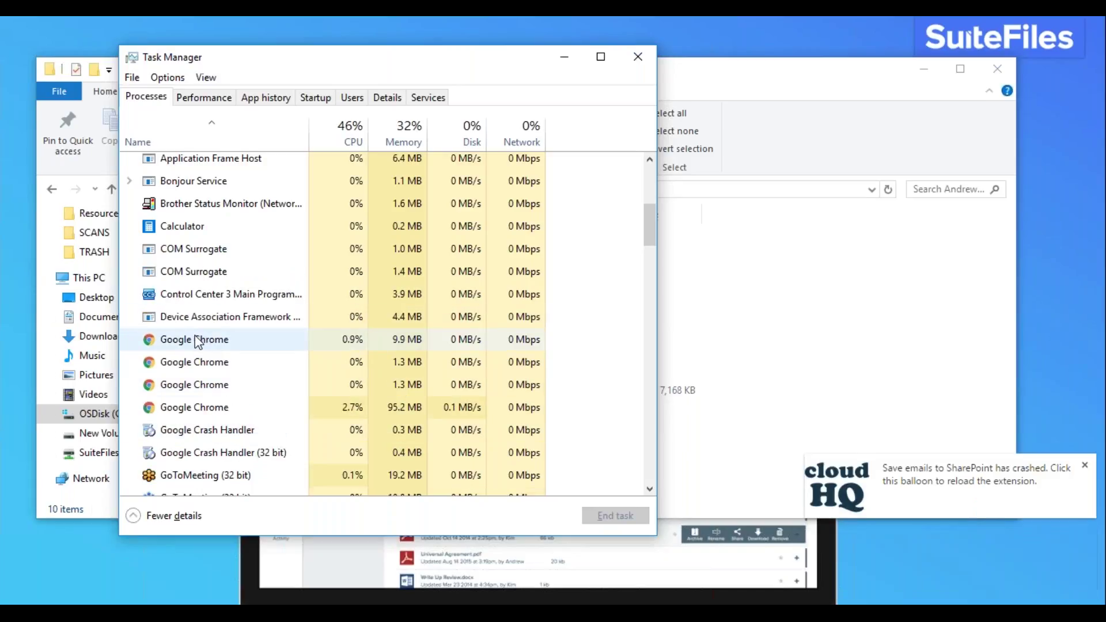
left_click(200, 340)
left_click(626, 521)
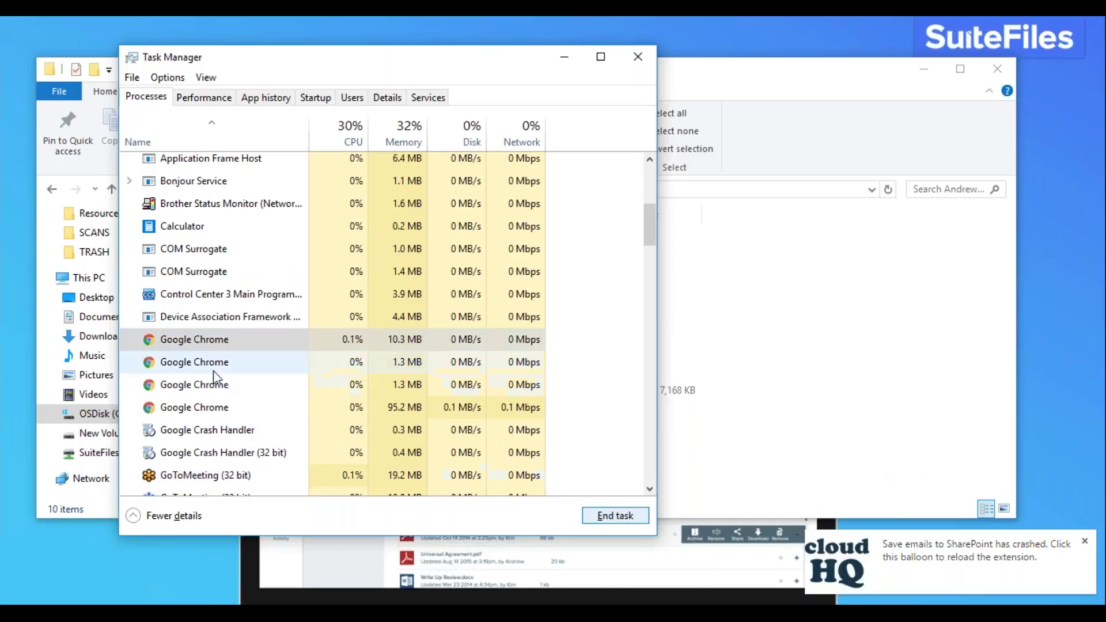
left_click(196, 363)
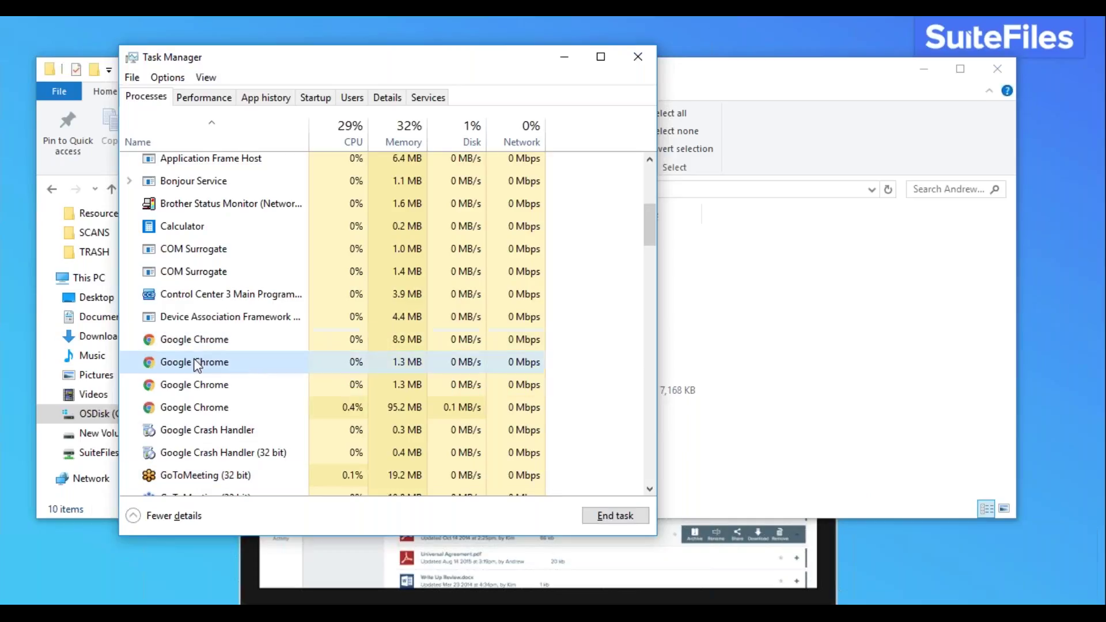
left_click(602, 517)
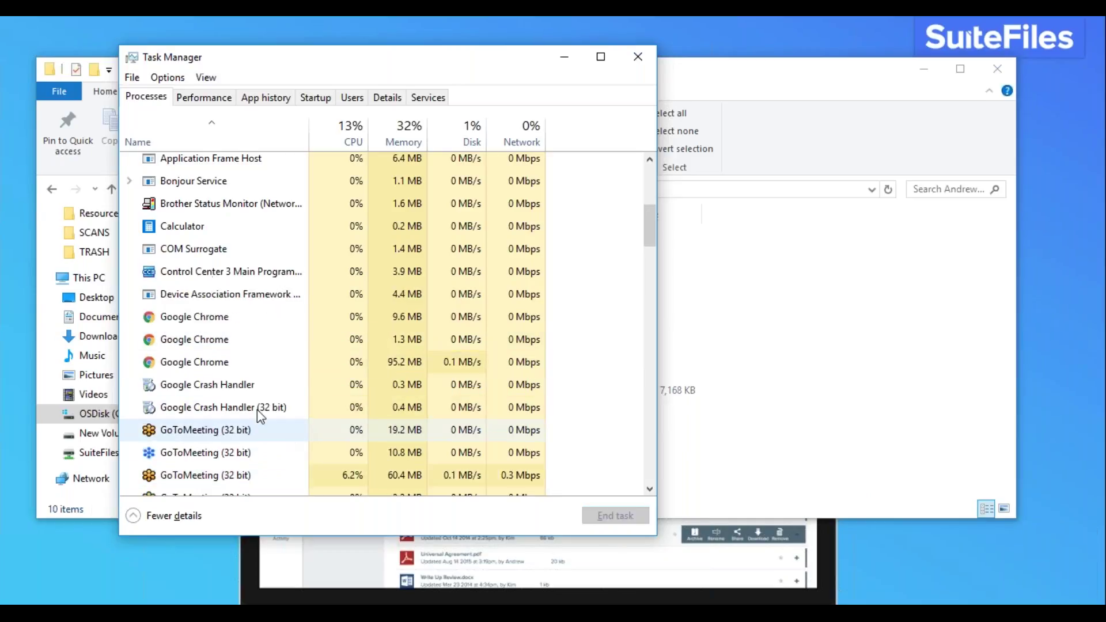
left_click(203, 318)
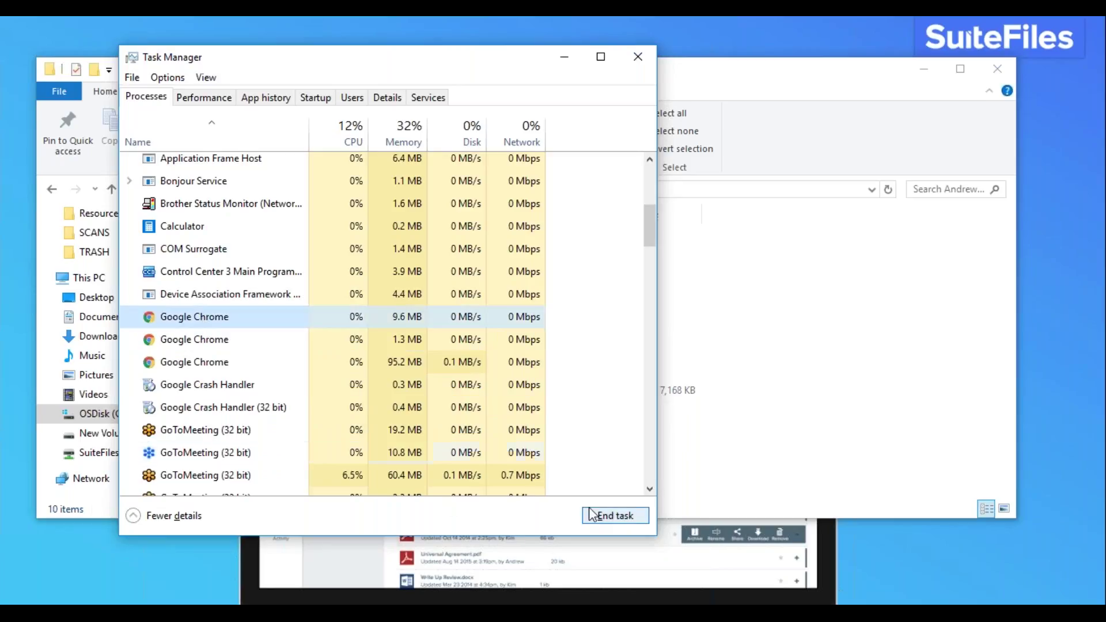
left_click(603, 520)
left_click(602, 521)
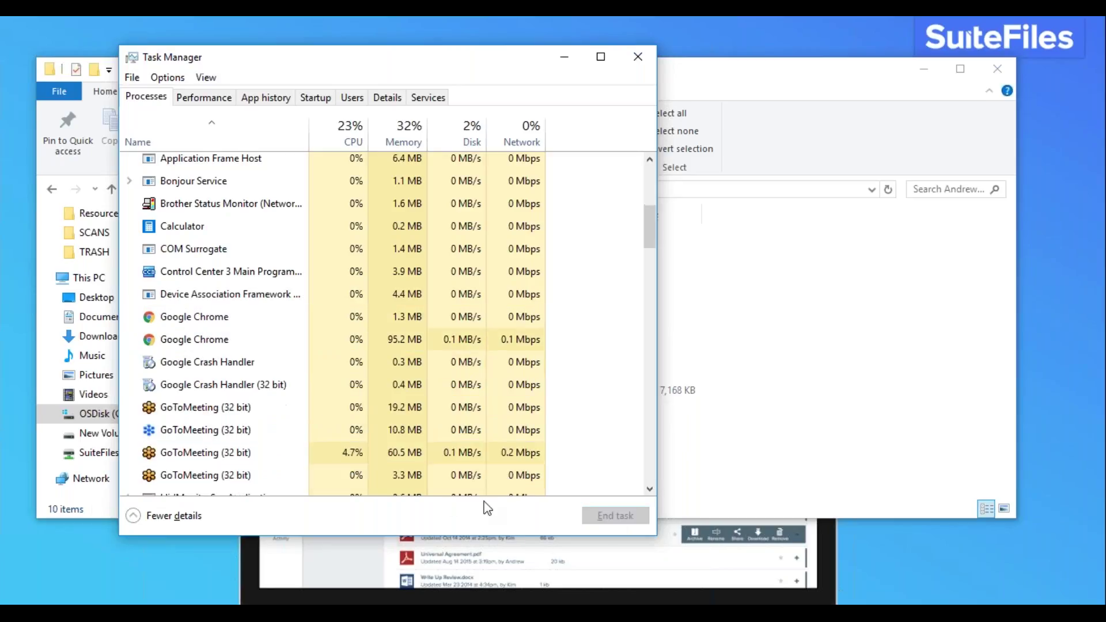
left_click(248, 317)
left_click(614, 520)
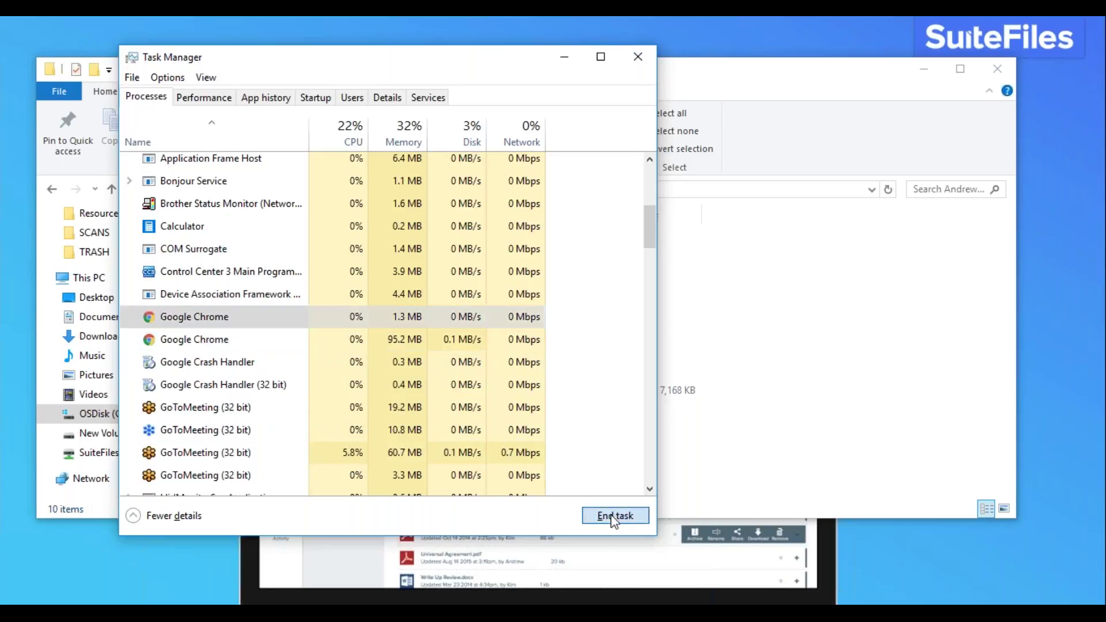
left_click(242, 317)
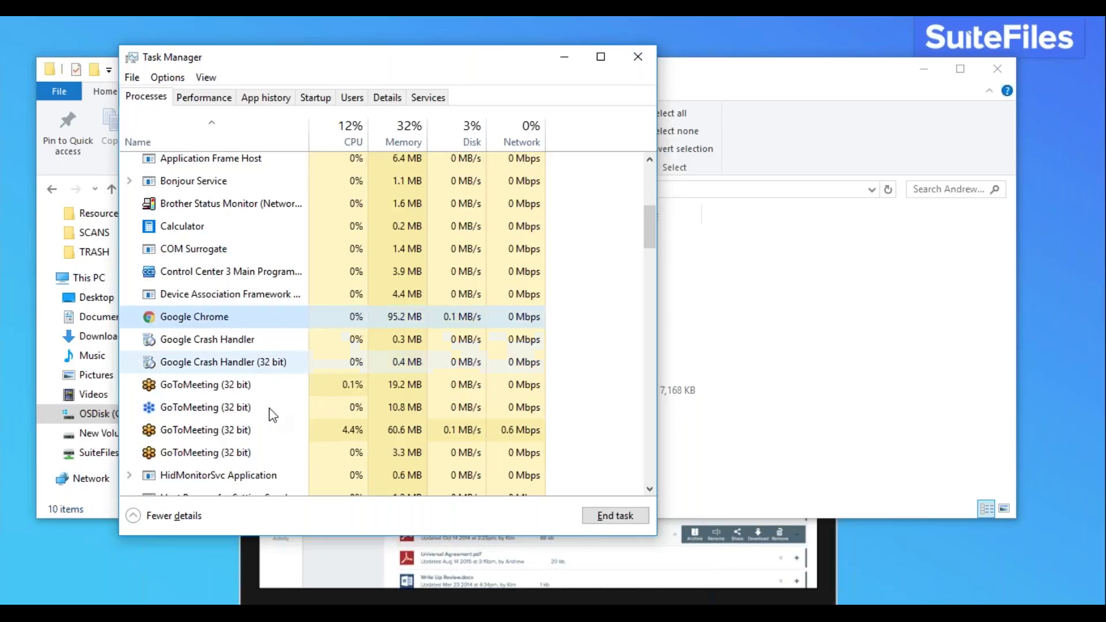
left_click(618, 520)
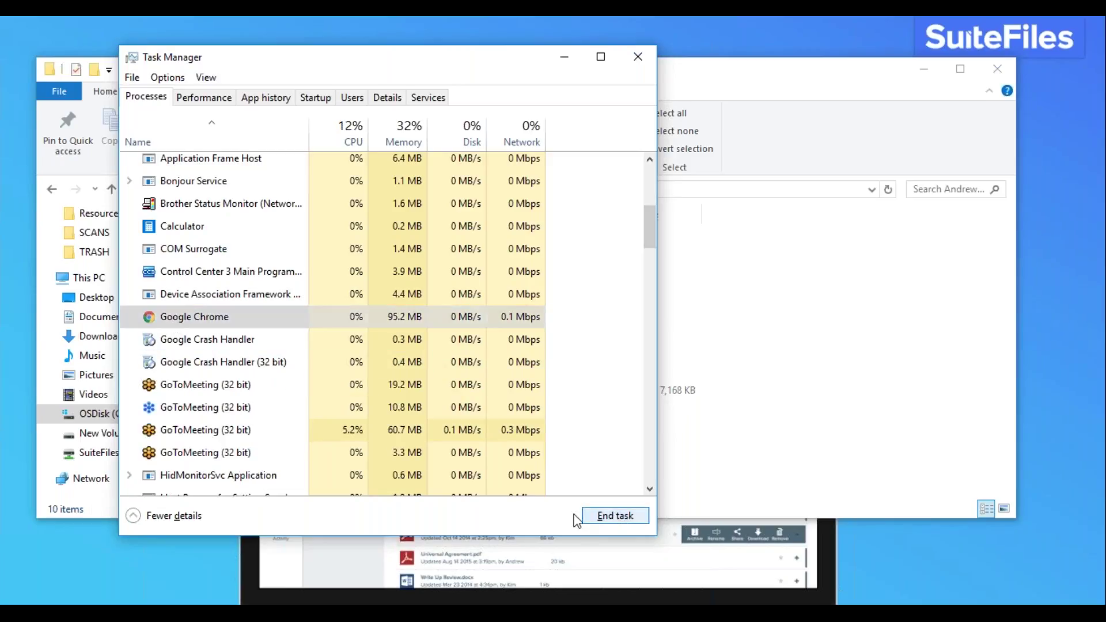
scroll(253, 368, "up", 3)
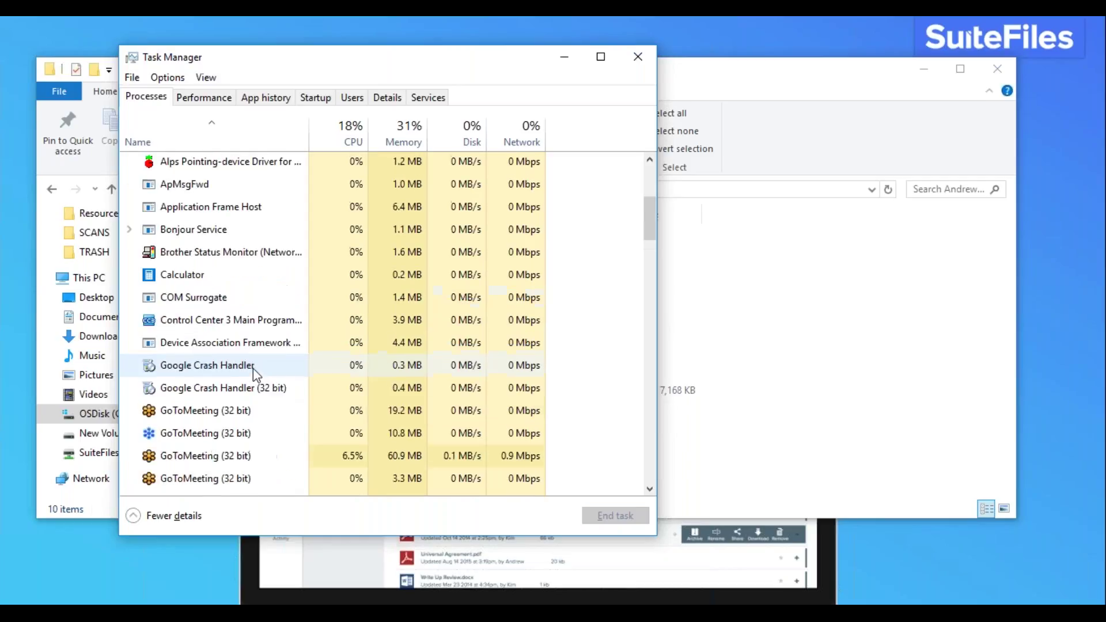
scroll(257, 371, "down", 3)
scroll(257, 371, "up", 1)
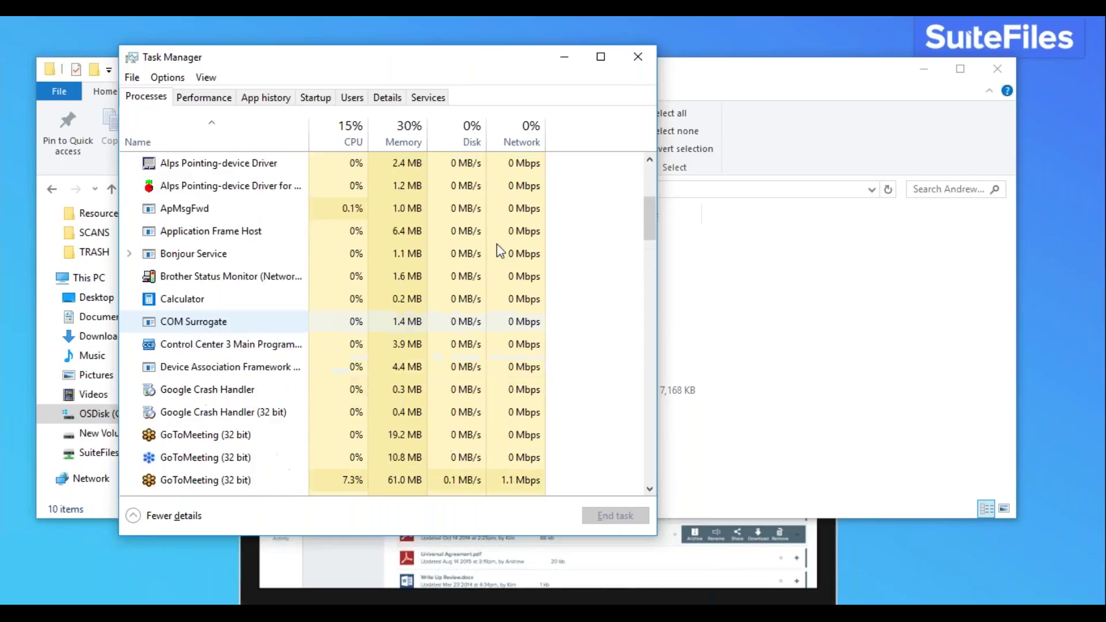
left_click(638, 55)
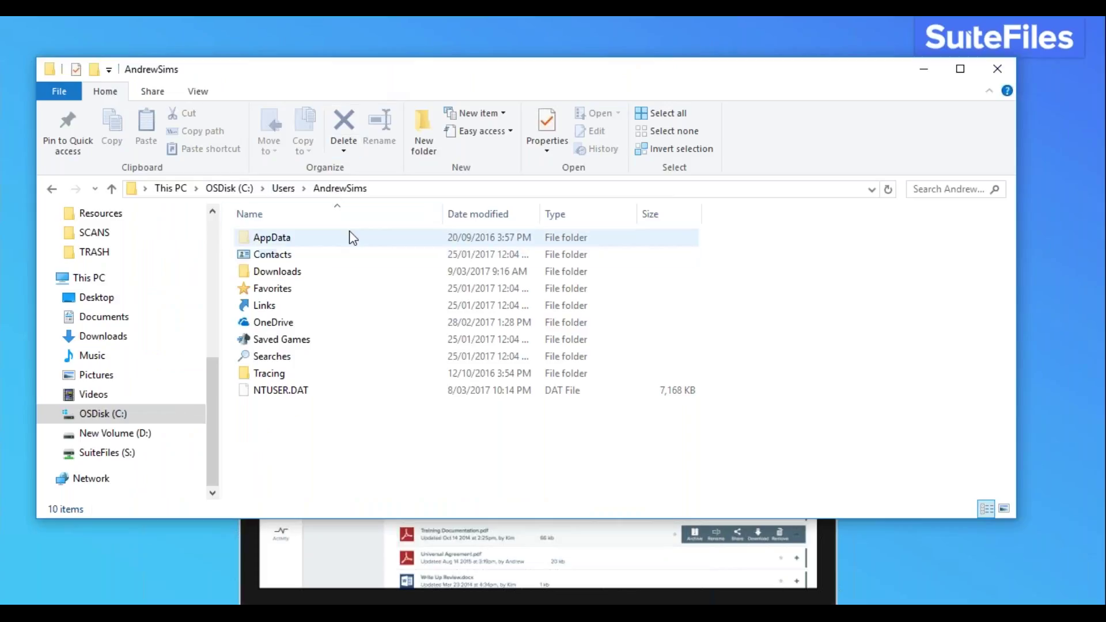
Turn the display of hidden items off and back on in the user profile folder
left_click(197, 93)
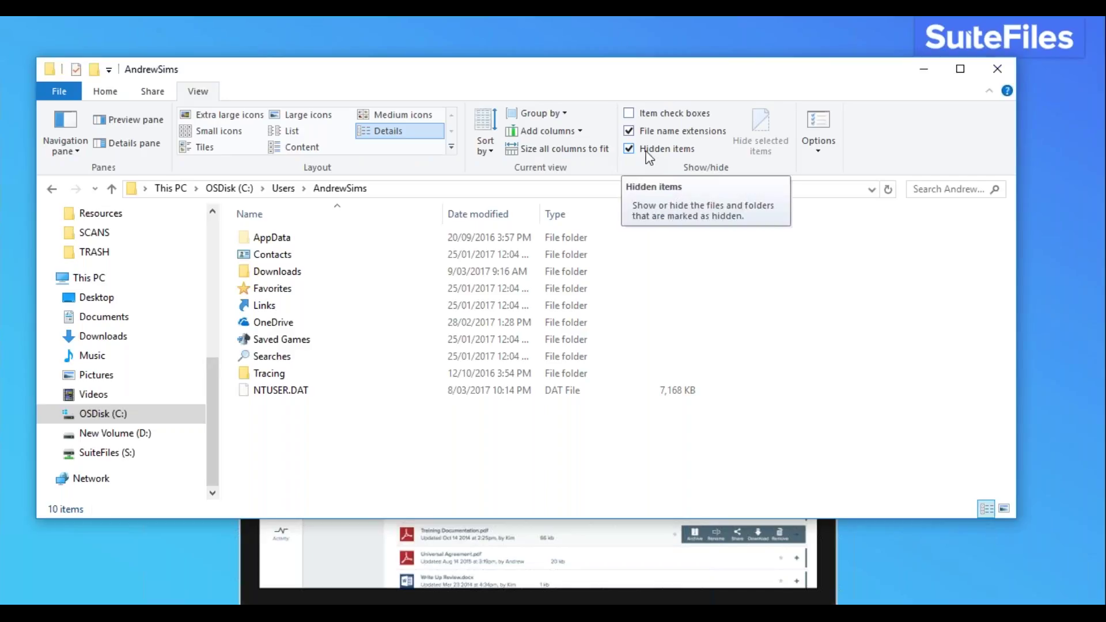
left_click(630, 150)
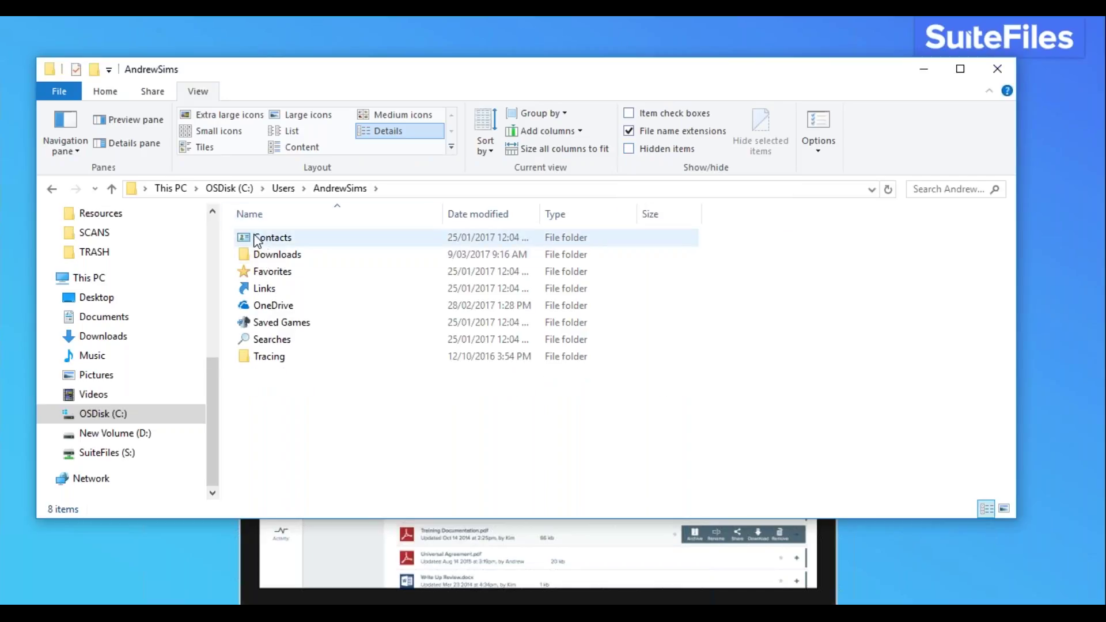
left_click(629, 149)
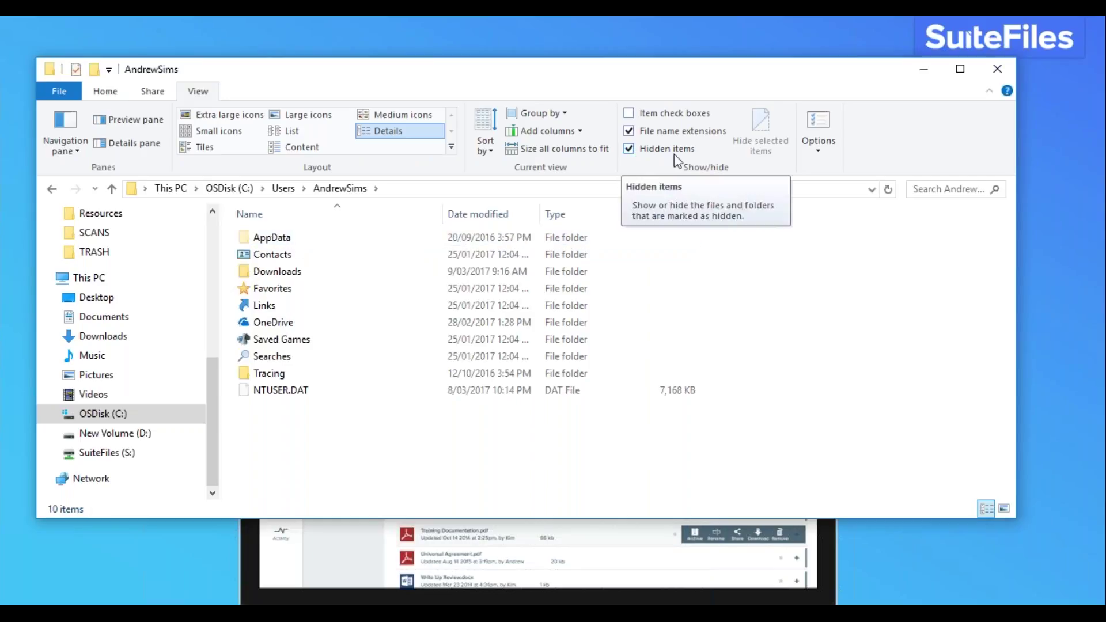
Open the AppData\Local\Google\Chrome\User Data folder within the user profile
double_click(269, 239)
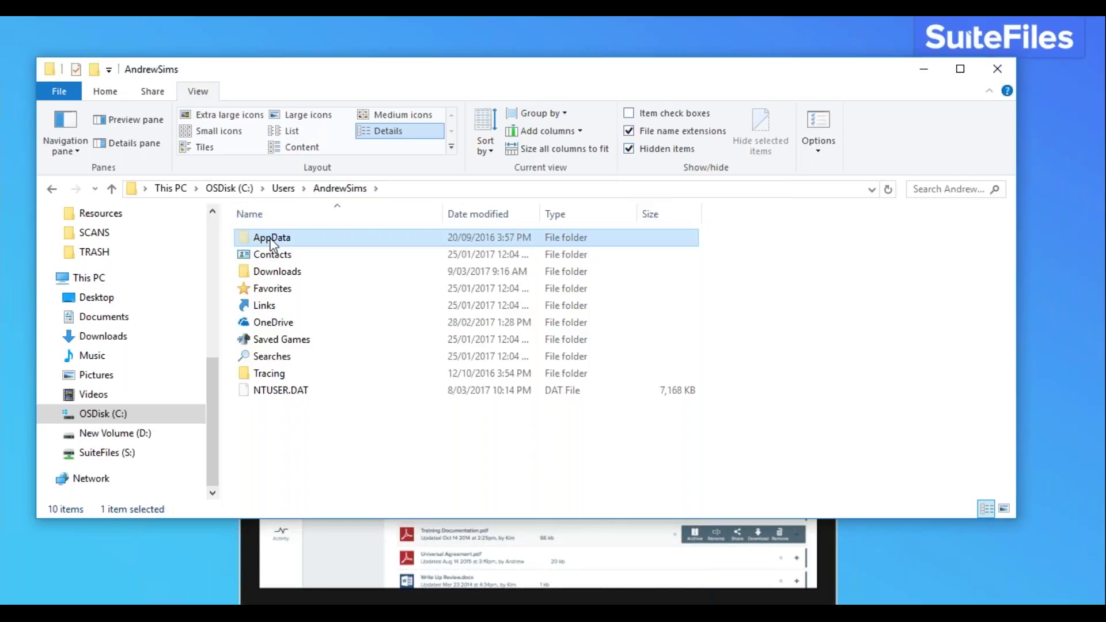
left_click(275, 239)
double_click(274, 239)
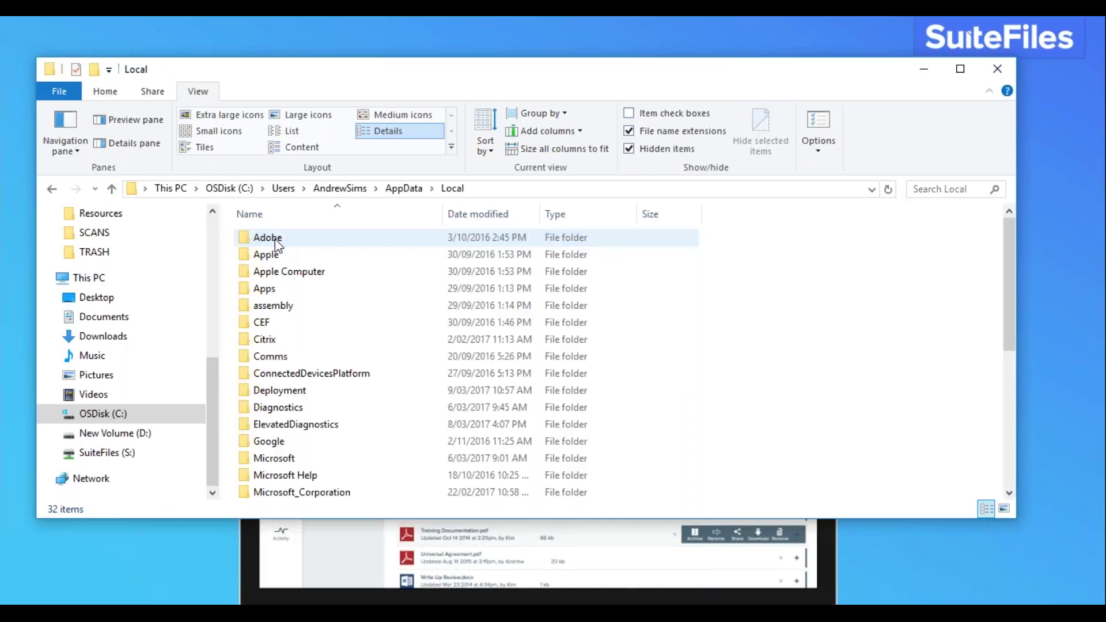
double_click(269, 443)
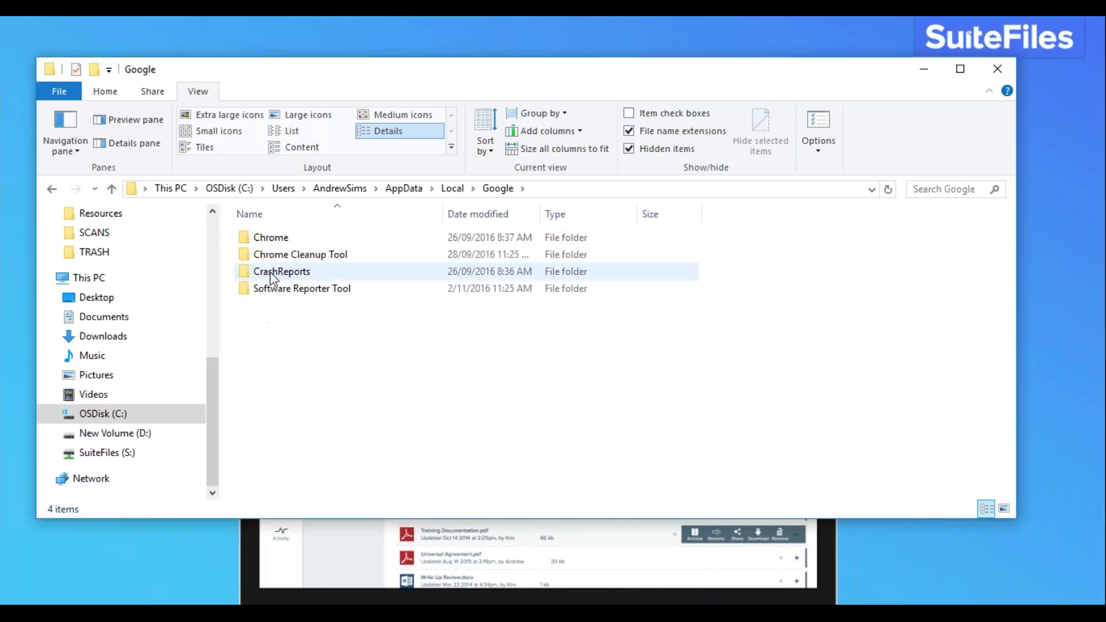
double_click(271, 239)
double_click(276, 238)
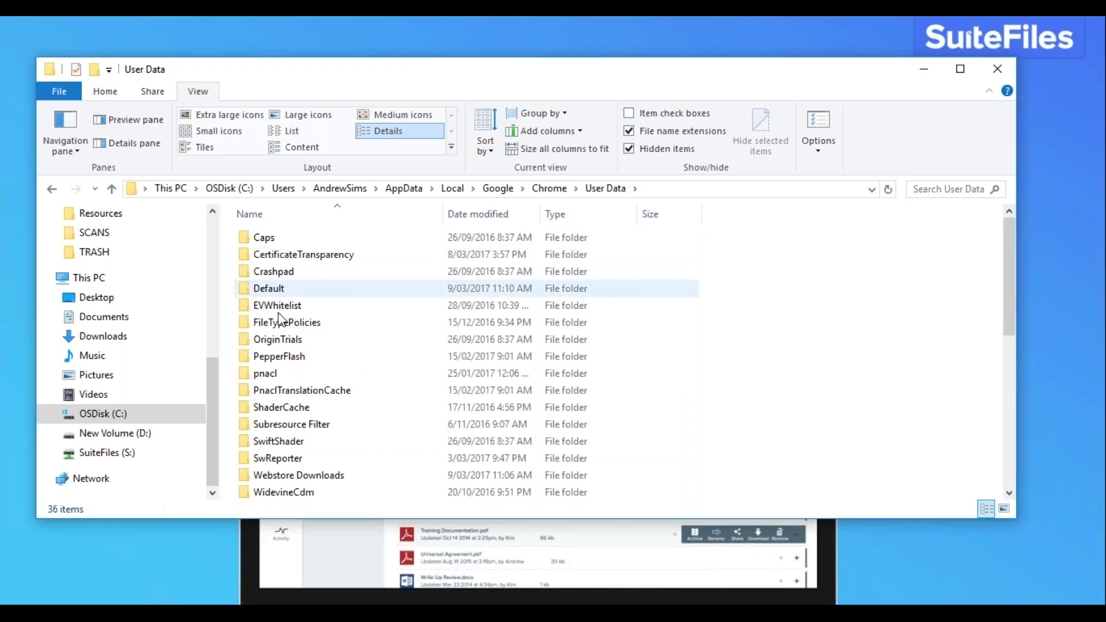
Open the Local State file from the User Data folder in Notepad and reposition its window so the text is fully visible
scroll(291, 349, "down", 3)
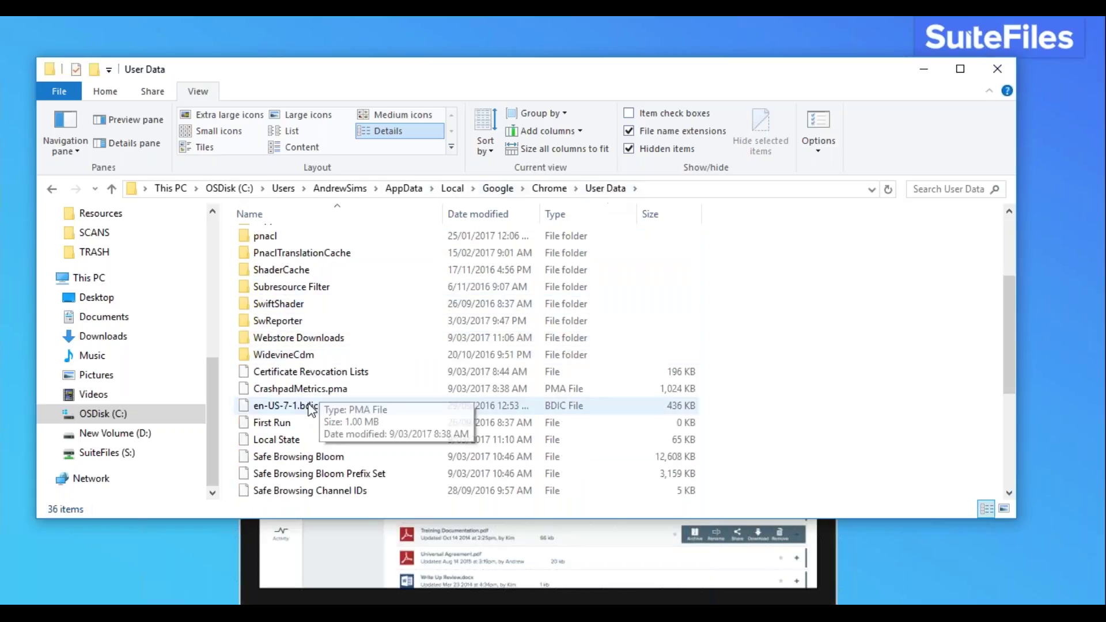
left_click(283, 442)
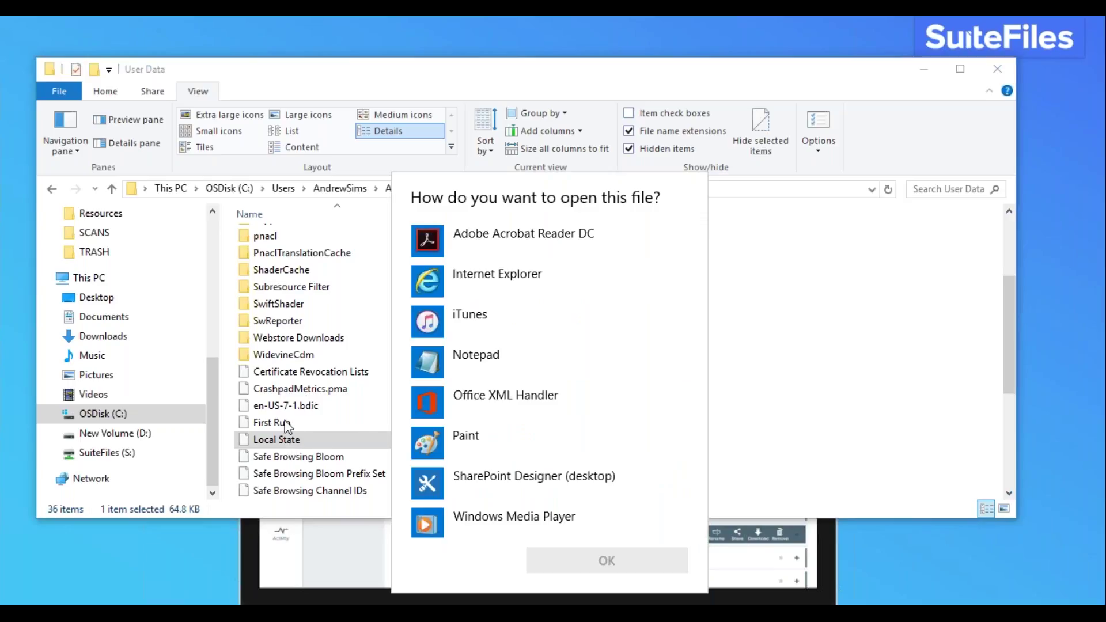
double_click(486, 358)
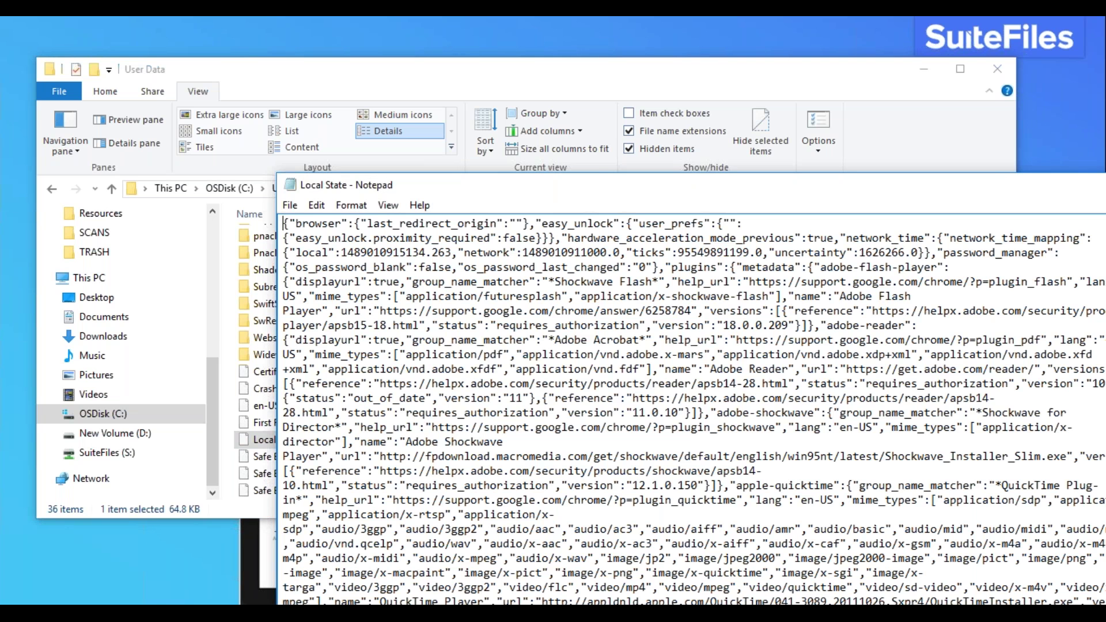
left_click_drag(665, 192, 463, 65)
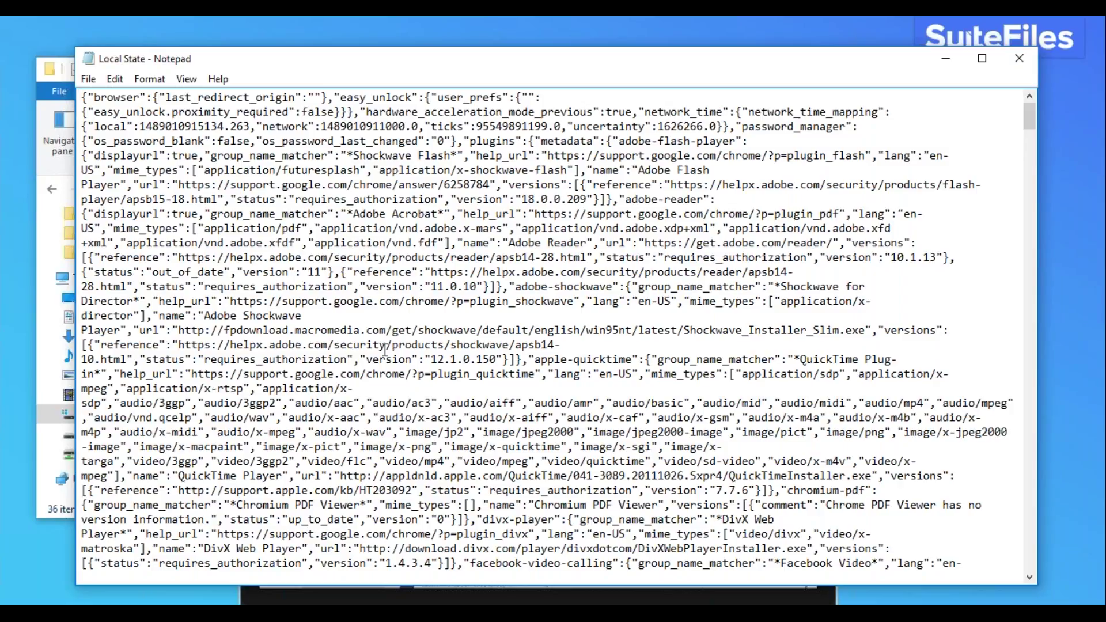
Find the "ms-excel" entry under excluded_schemes in the Local State file and set its value to false
key("ctrl+f")
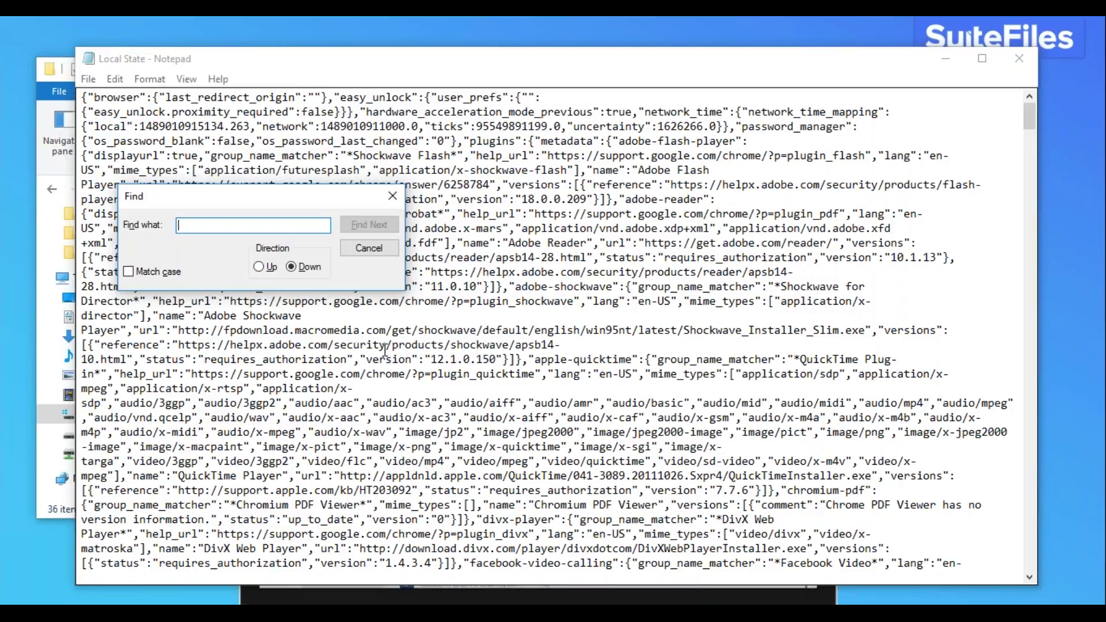
type("ms")
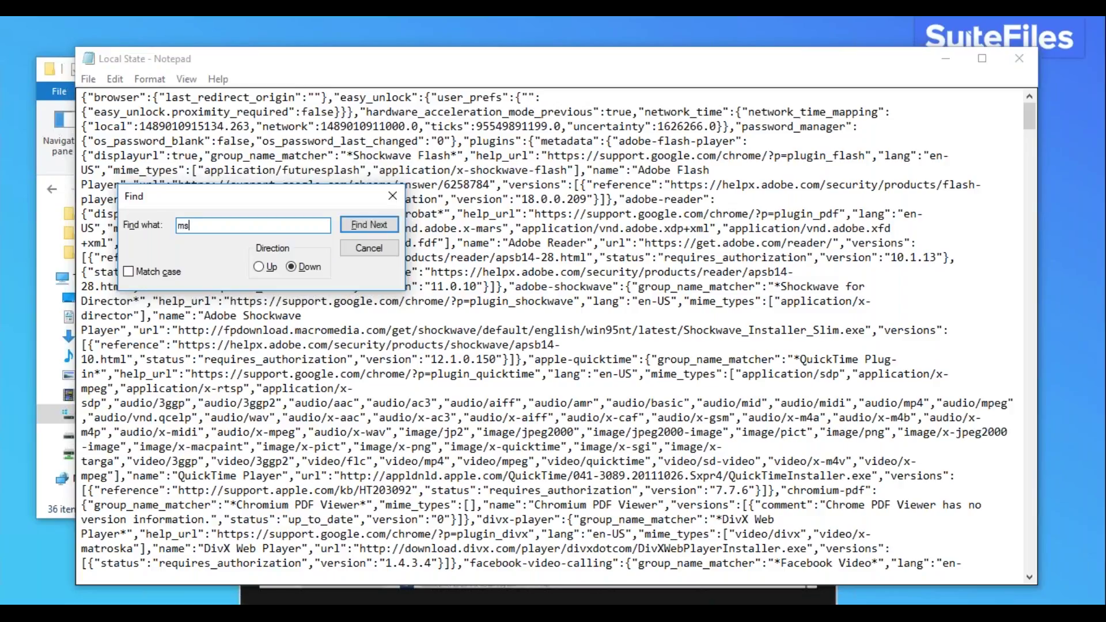
type("-exce")
key("Return")
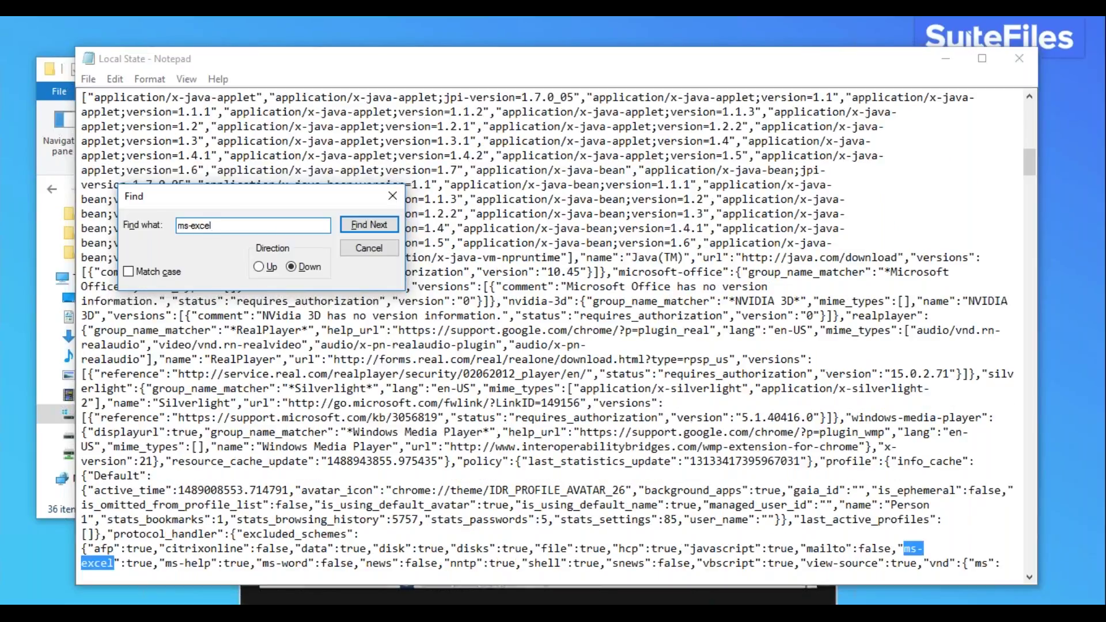
key("Escape")
left_click(1029, 577)
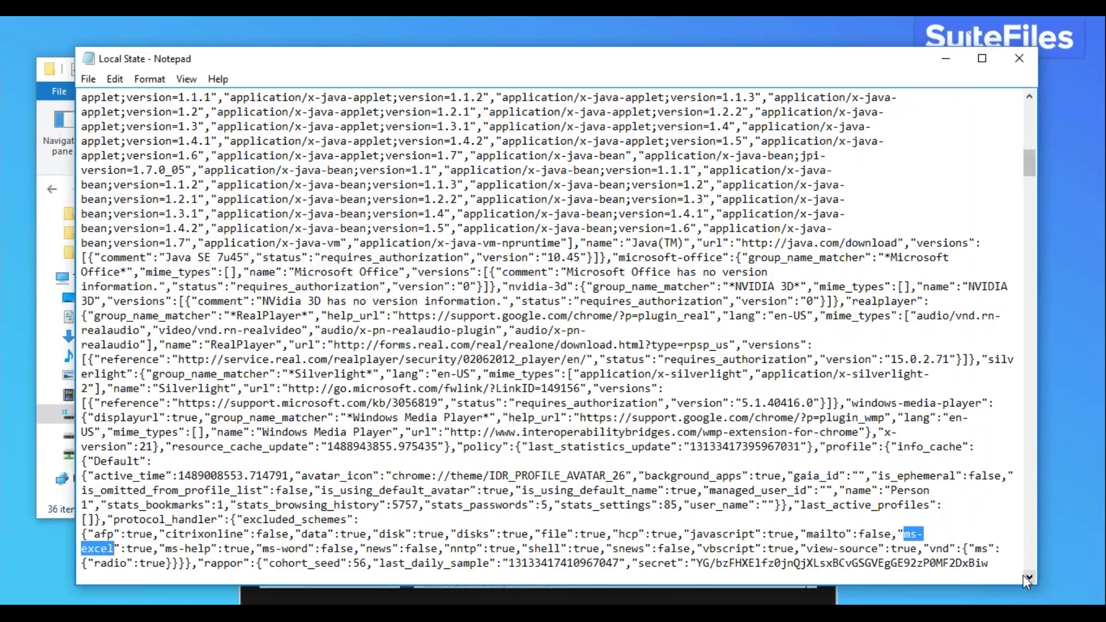
left_click(1025, 576)
left_click(1025, 576)
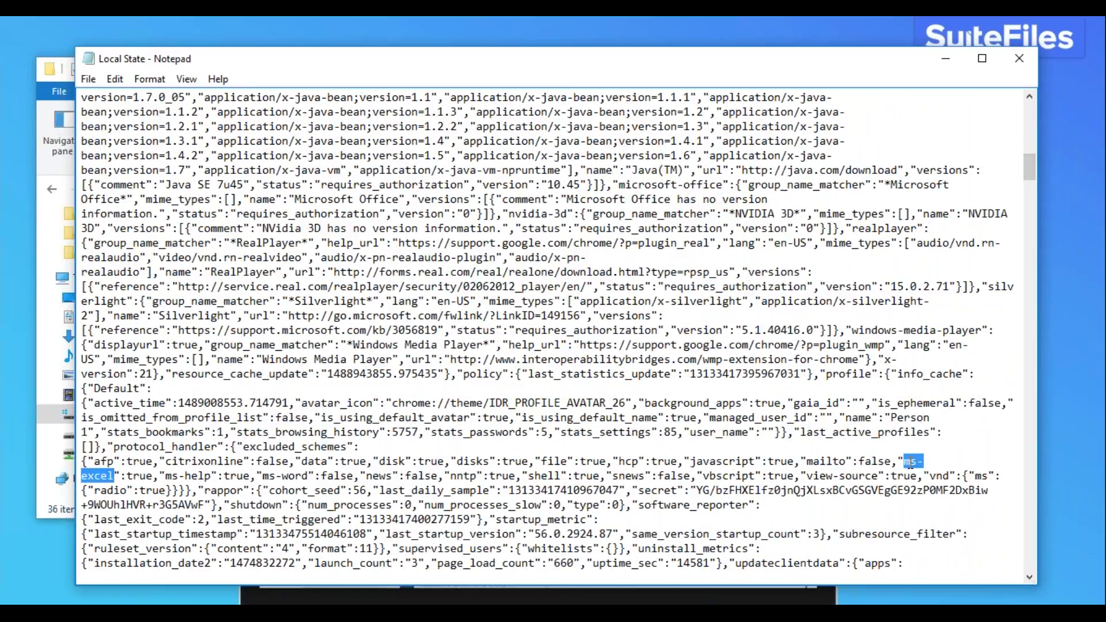
left_click_drag(899, 461, 153, 478)
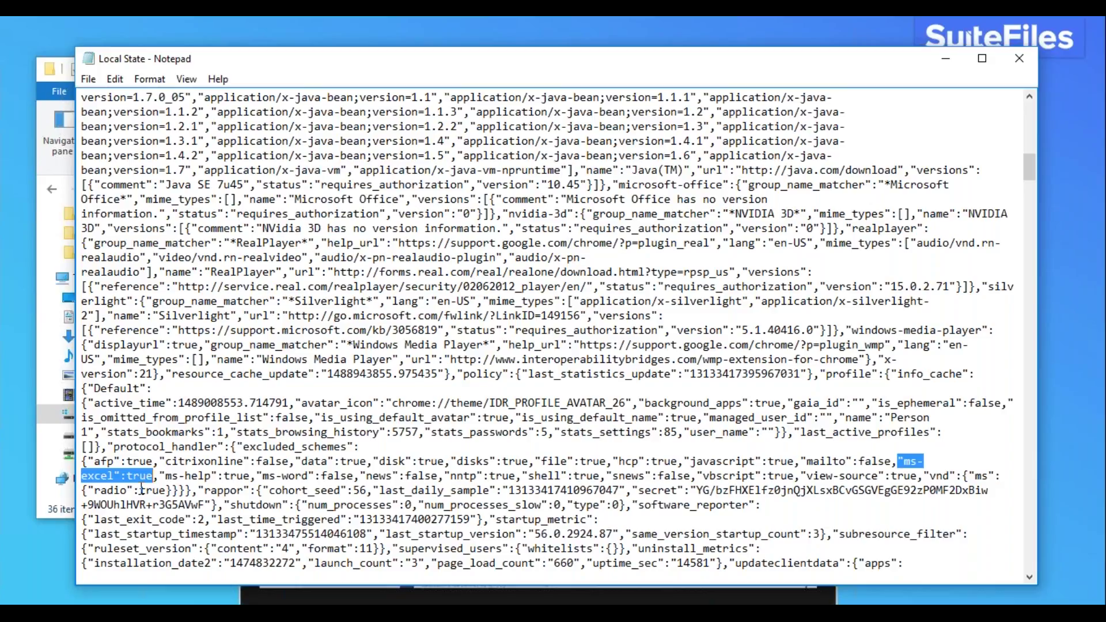
left_click_drag(256, 476, 353, 476)
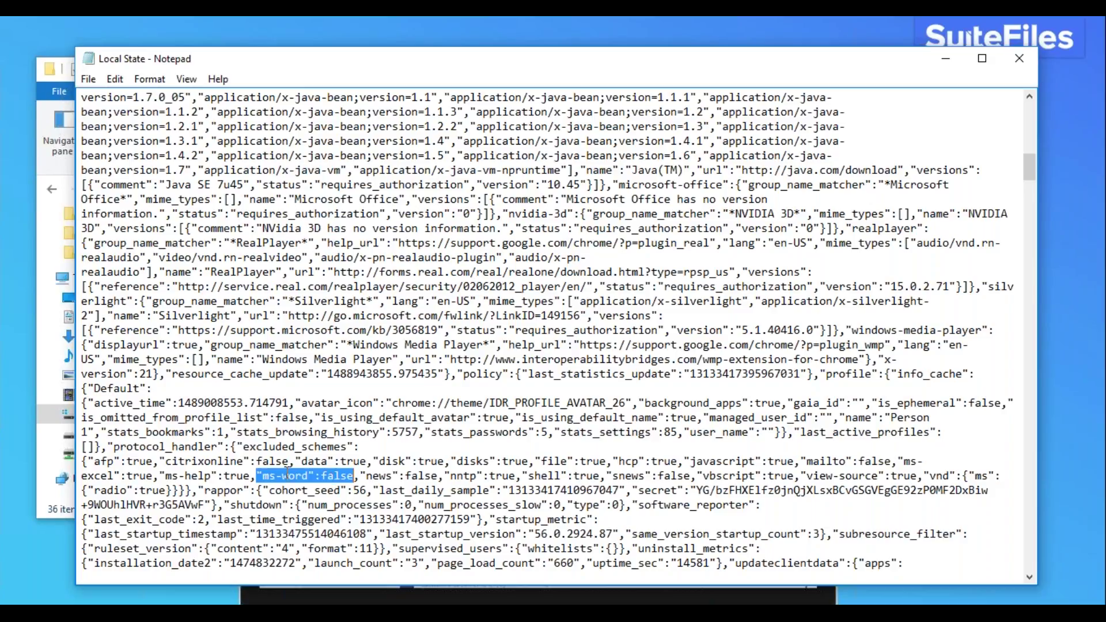
left_click_drag(126, 475, 152, 477)
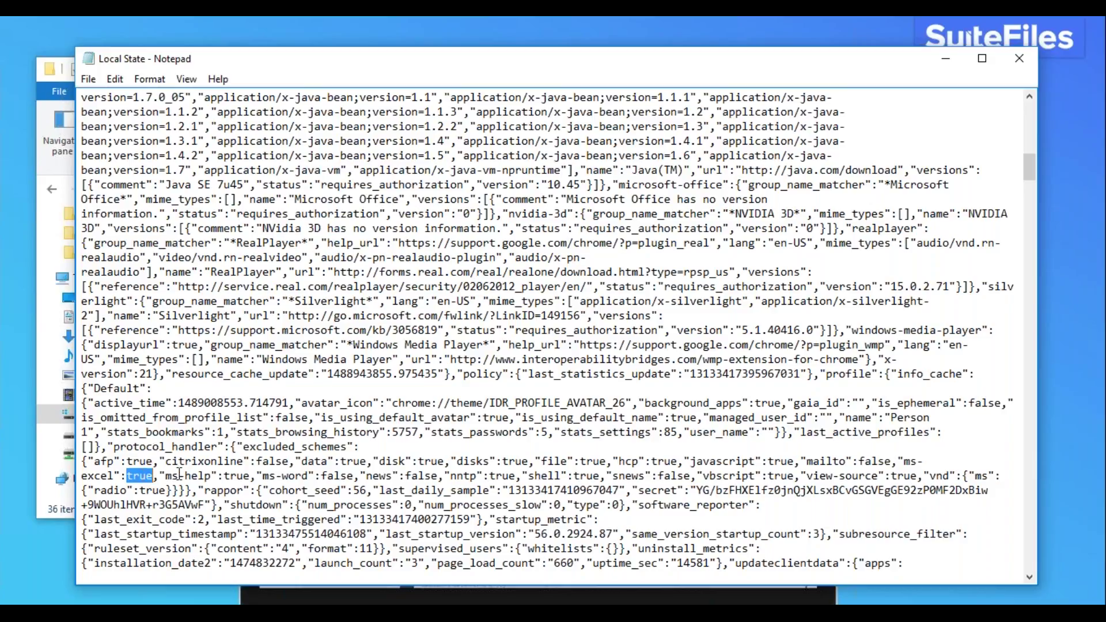
type("false")
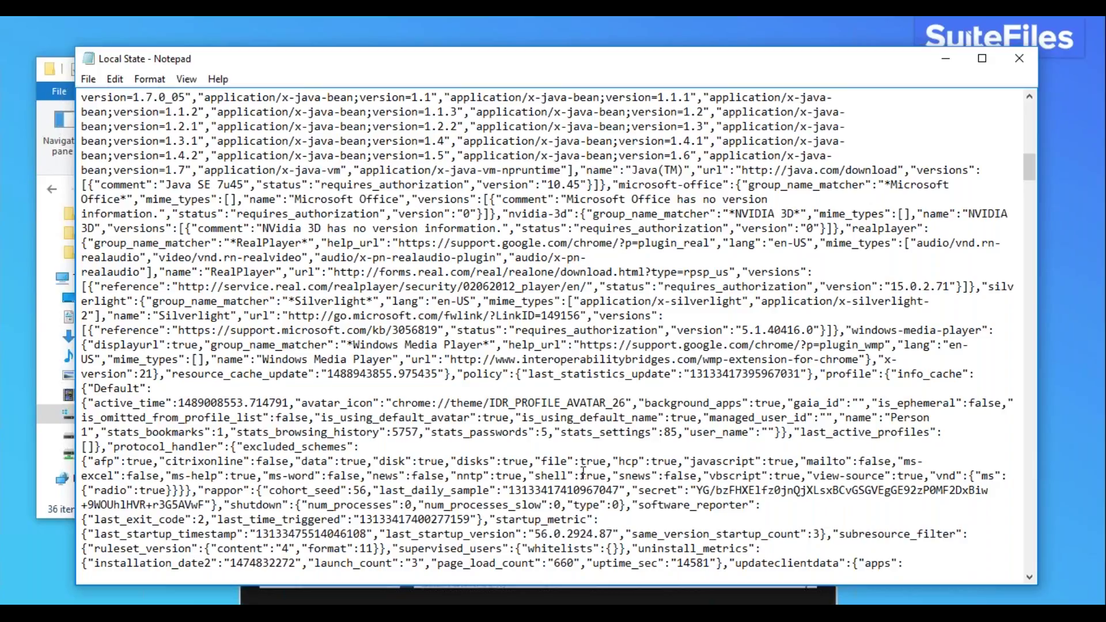
Insert "ms-powerpoint":false, after the ms-word entry in excluded_schemes, and save and close the Local State file
left_click(366, 475)
type("\"ms-powerp")
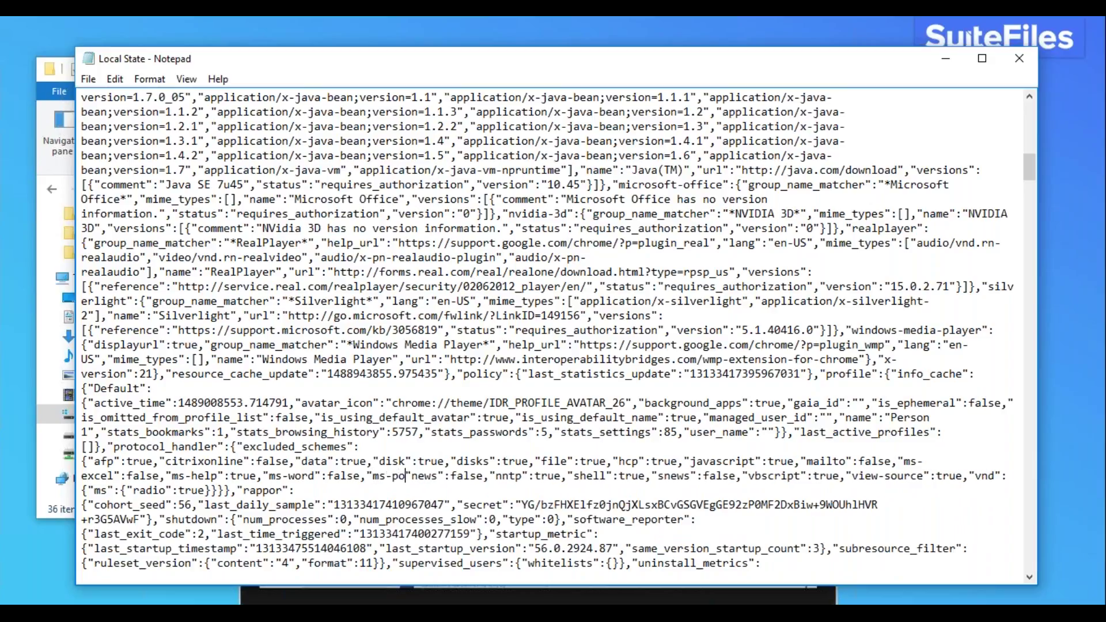
type("oint")
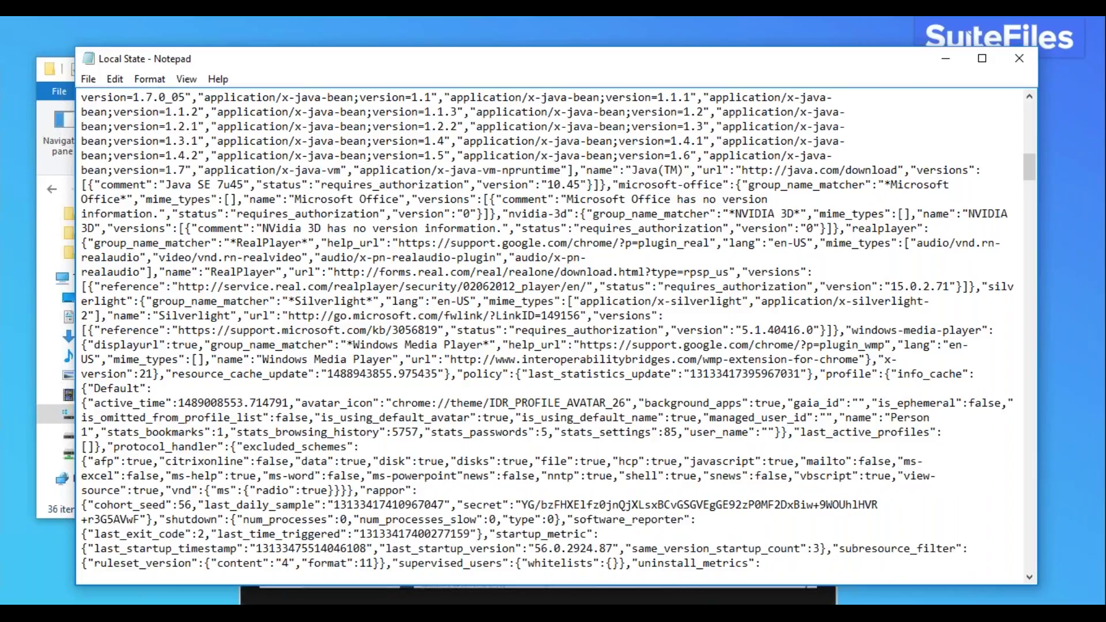
type("\":")
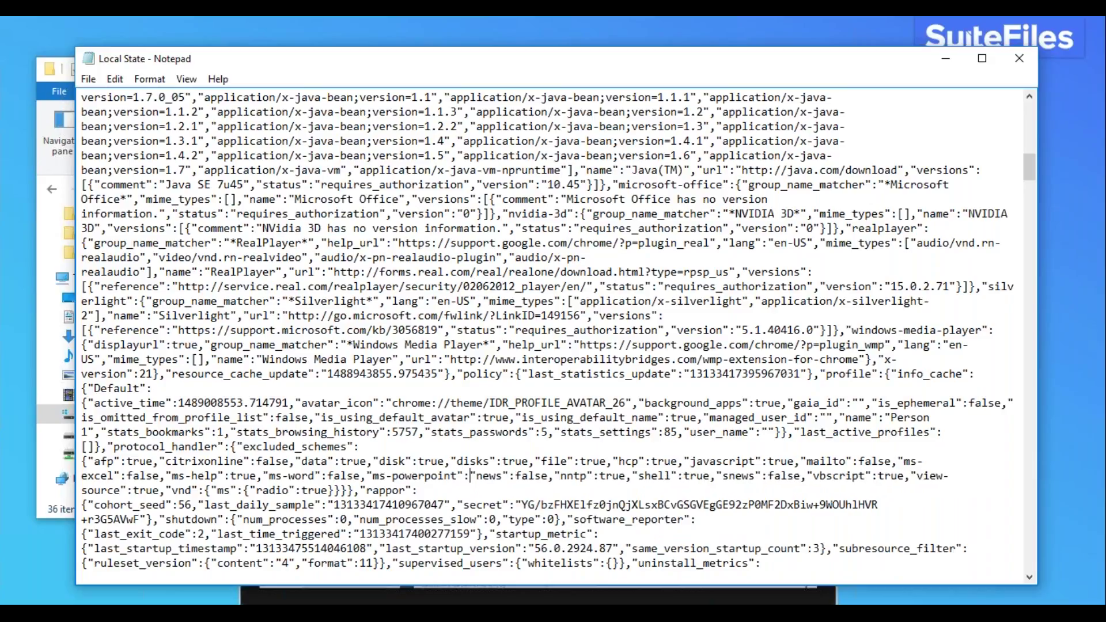
type("false")
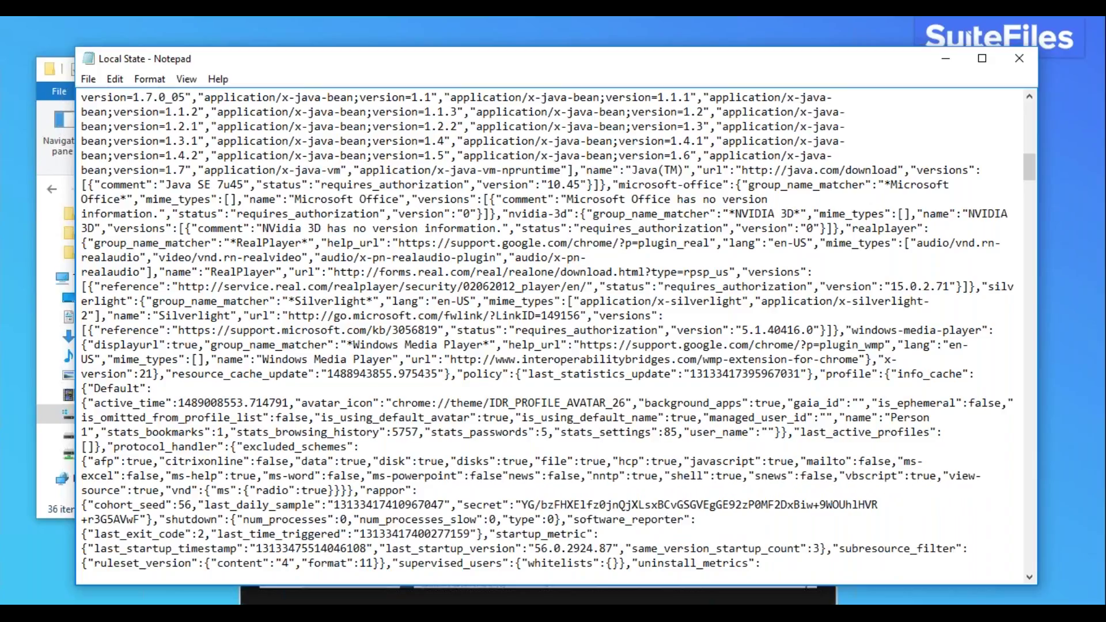
type(",")
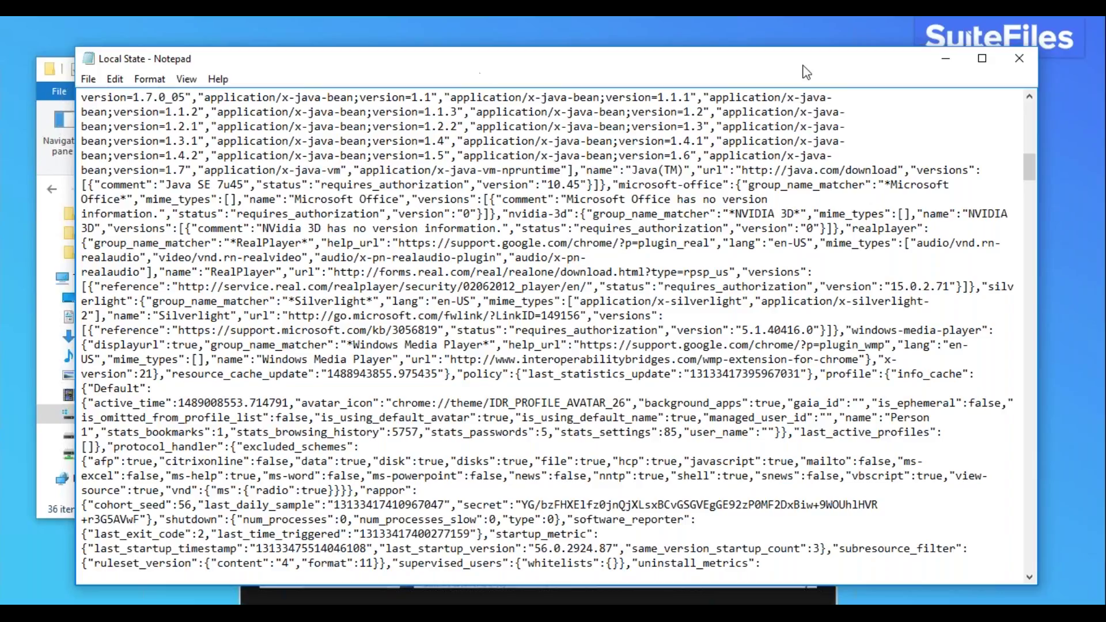
left_click(1027, 61)
left_click(510, 334)
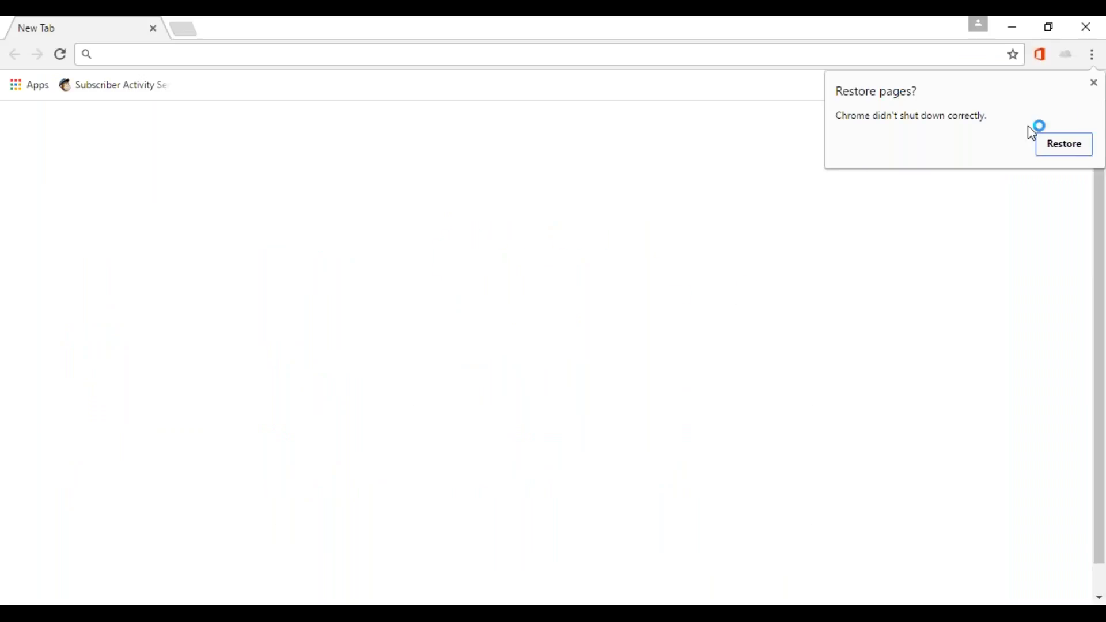
Switch to Chrome, dismiss the page restore offer, load demosuite.sharepoint.com and open 2 Month GST Work Paper.xlsx from the Training folder
left_click(1093, 87)
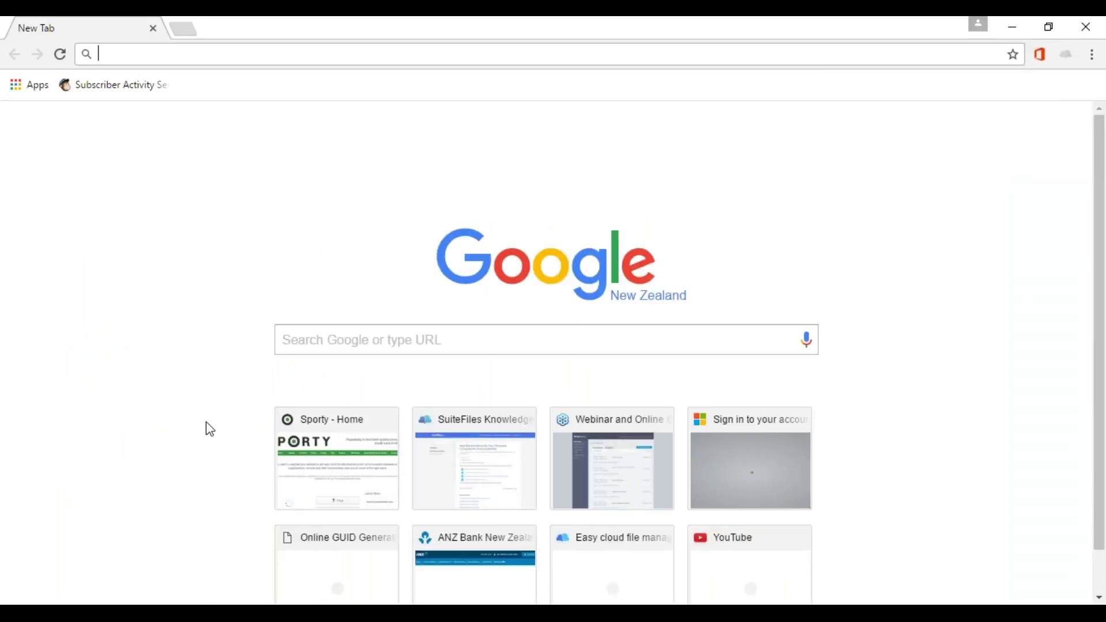
type("demosuite.sharepoint.com")
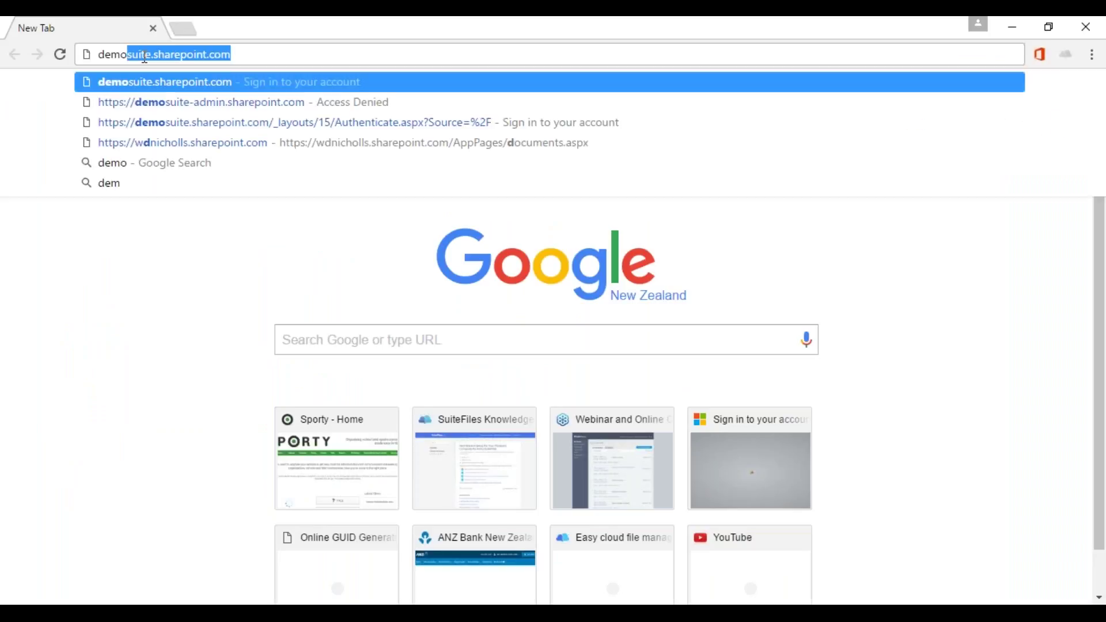
key("Return")
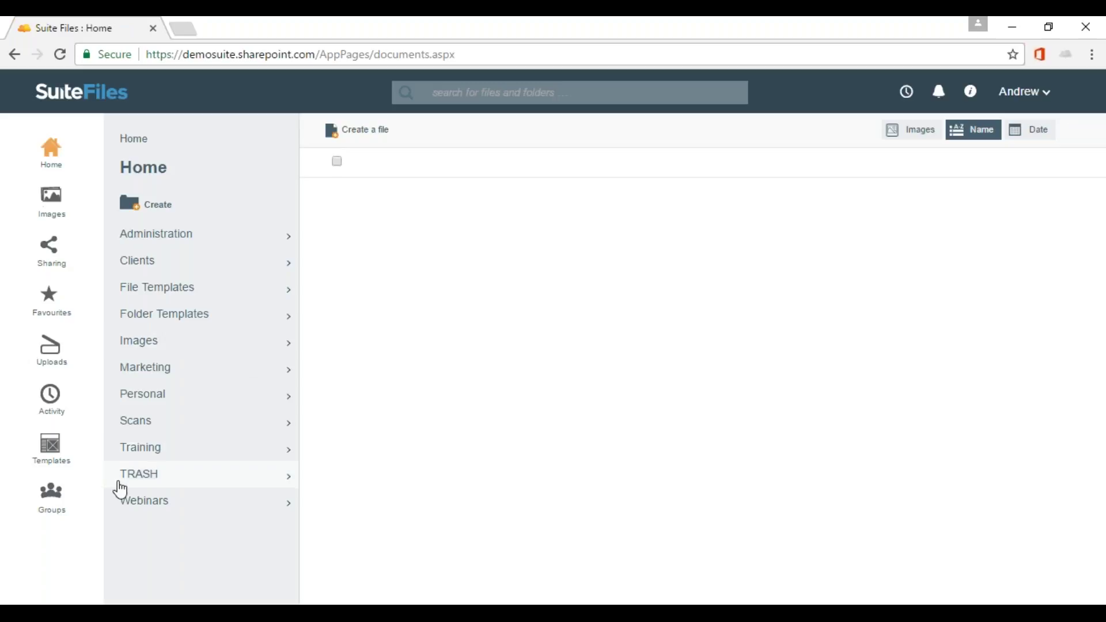
left_click(137, 448)
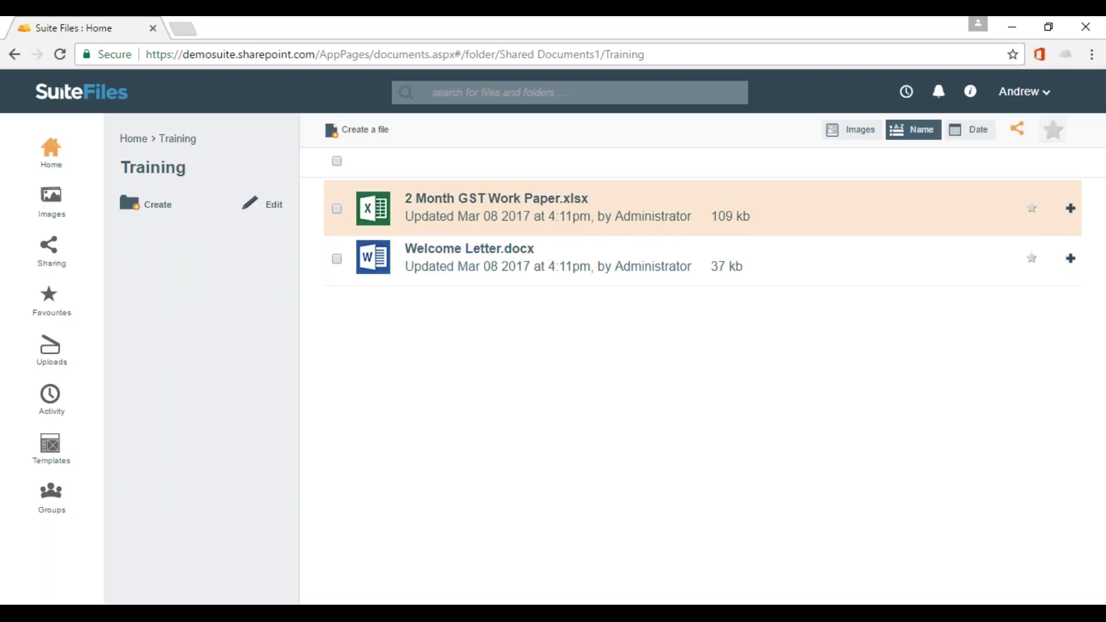
left_click(478, 207)
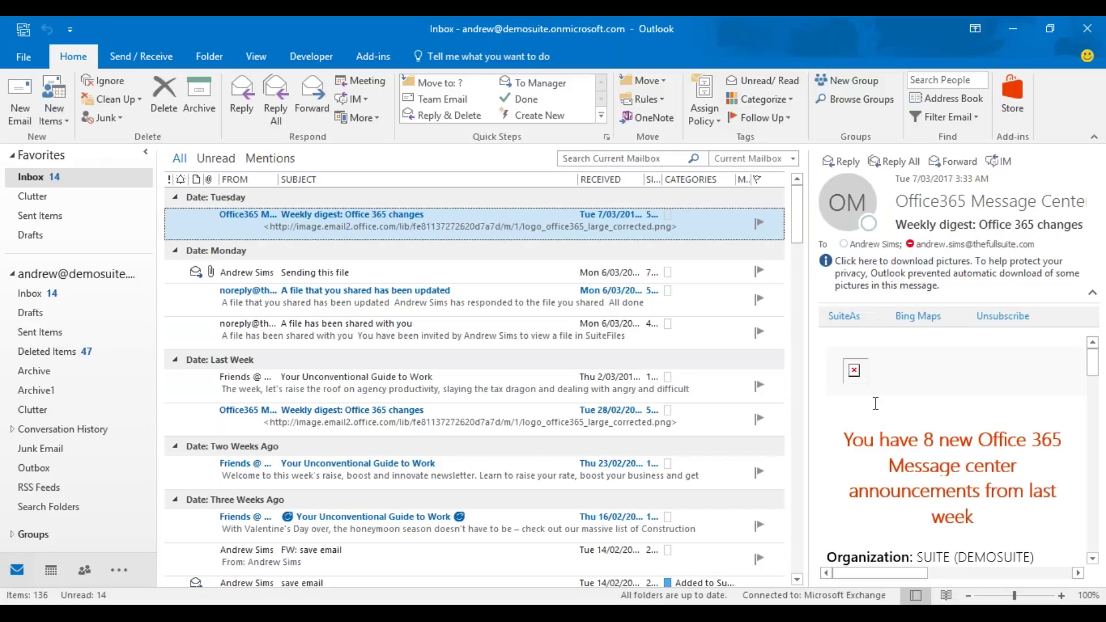
Close Outlook and download the SuiteFiles Outlook add-in from Suite Apps in SuiteFiles
left_click(1087, 29)
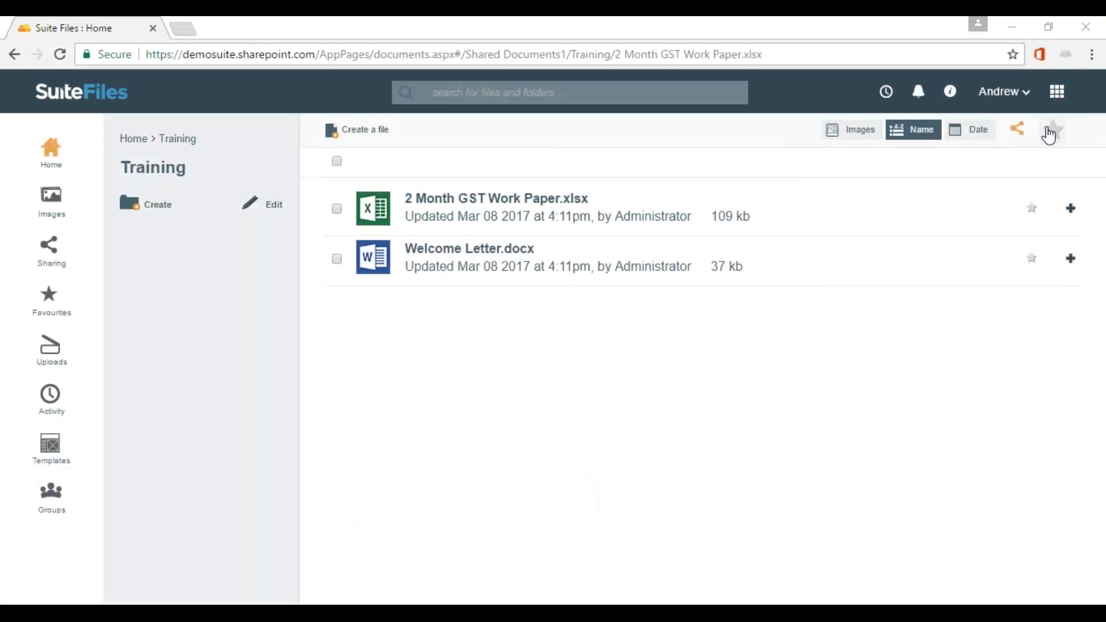
left_click(1058, 93)
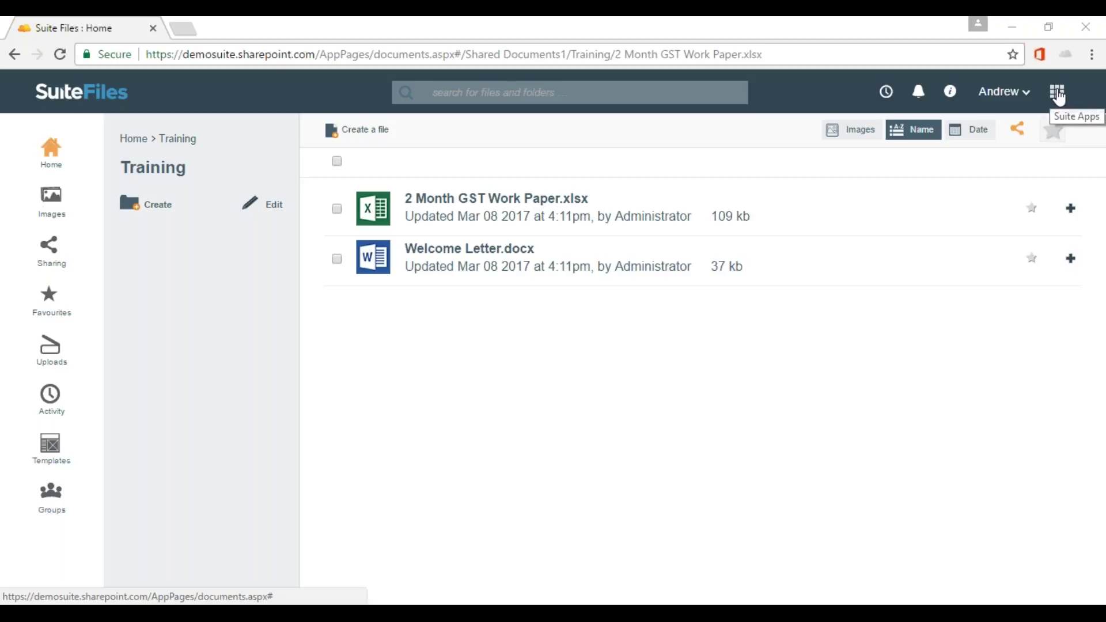
left_click(1057, 91)
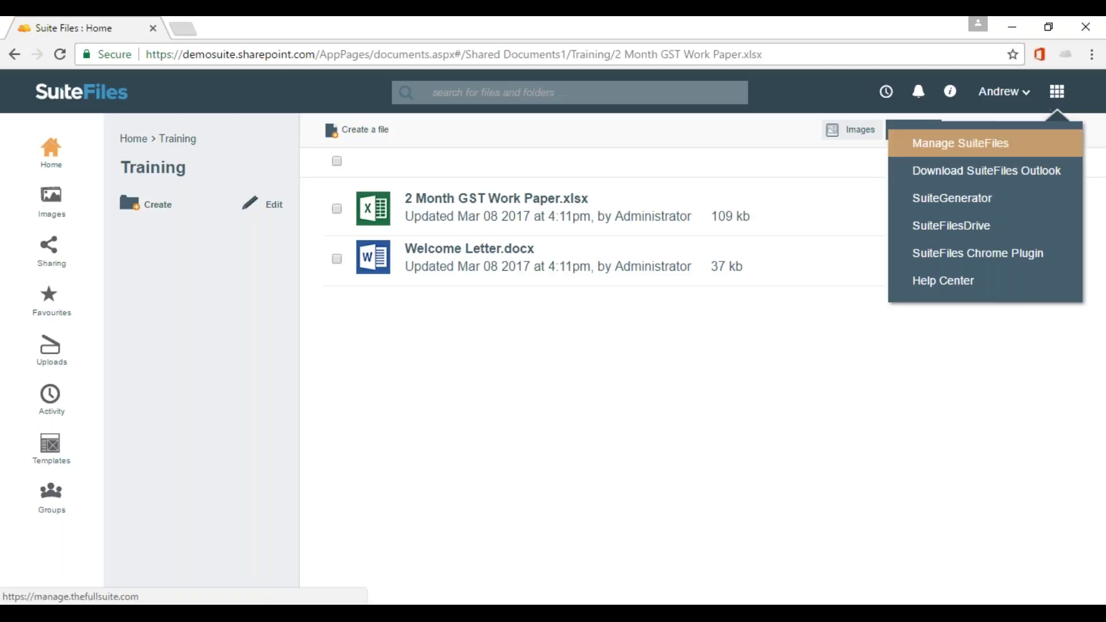
left_click(987, 171)
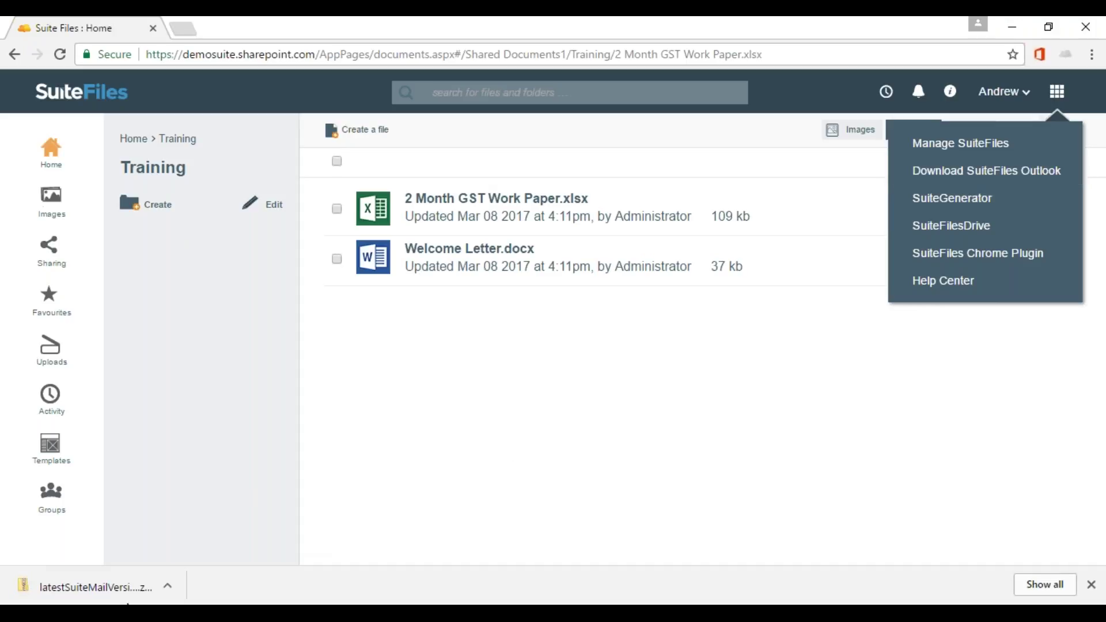
Extract latestSuiteMailVersionV2.zip in the Downloads folder and run the SuiteMail.msi installer from its DISK1 folder
left_click(169, 588)
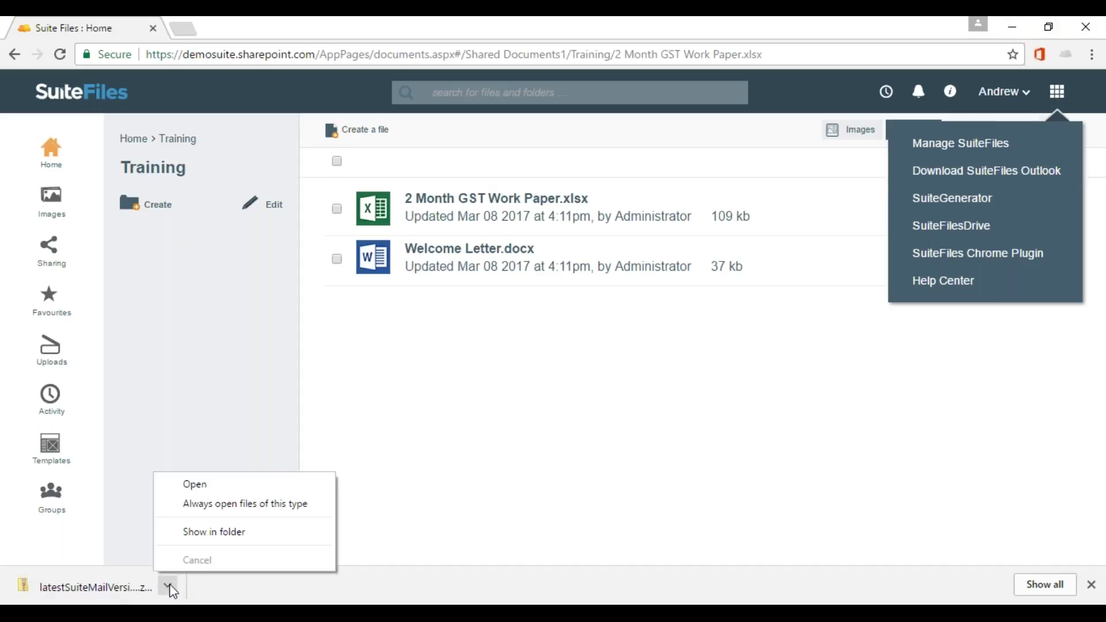
left_click(228, 535)
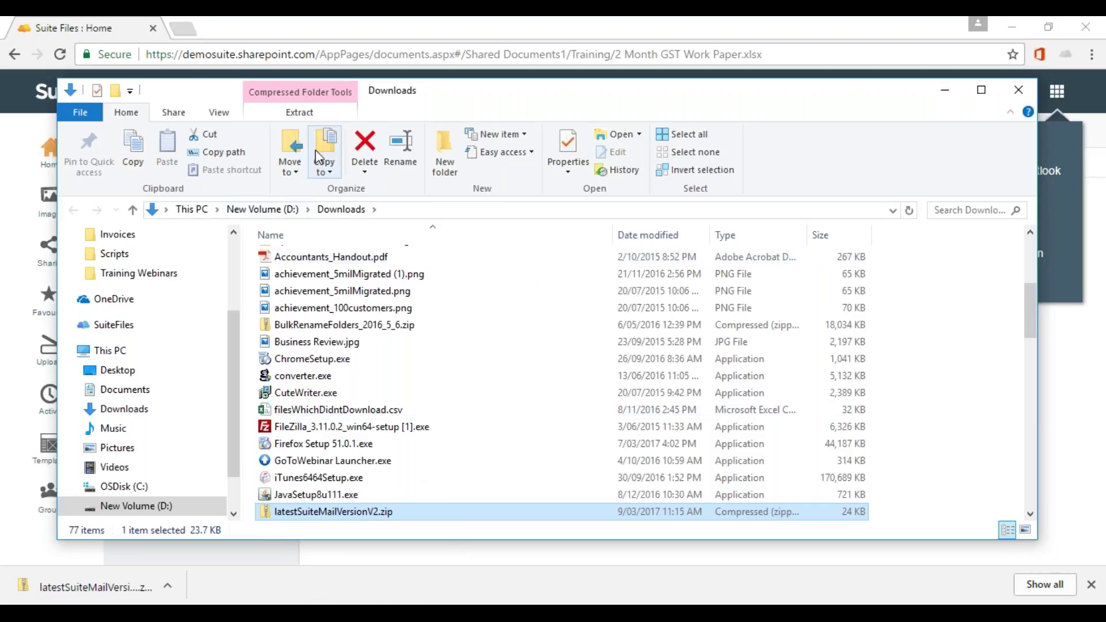
left_click(292, 115)
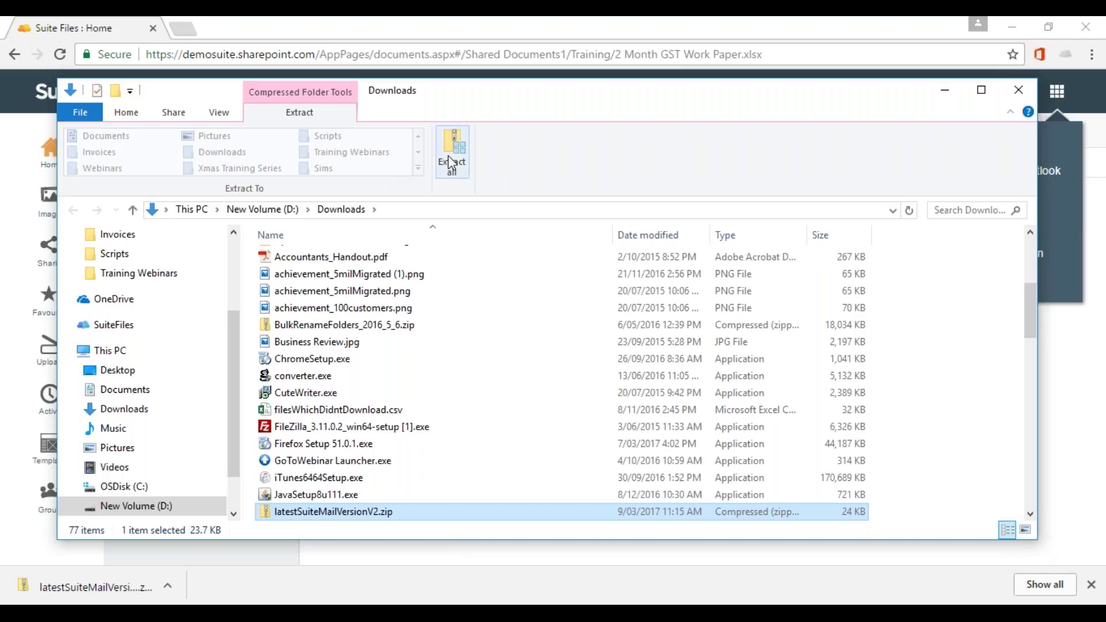
left_click(451, 163)
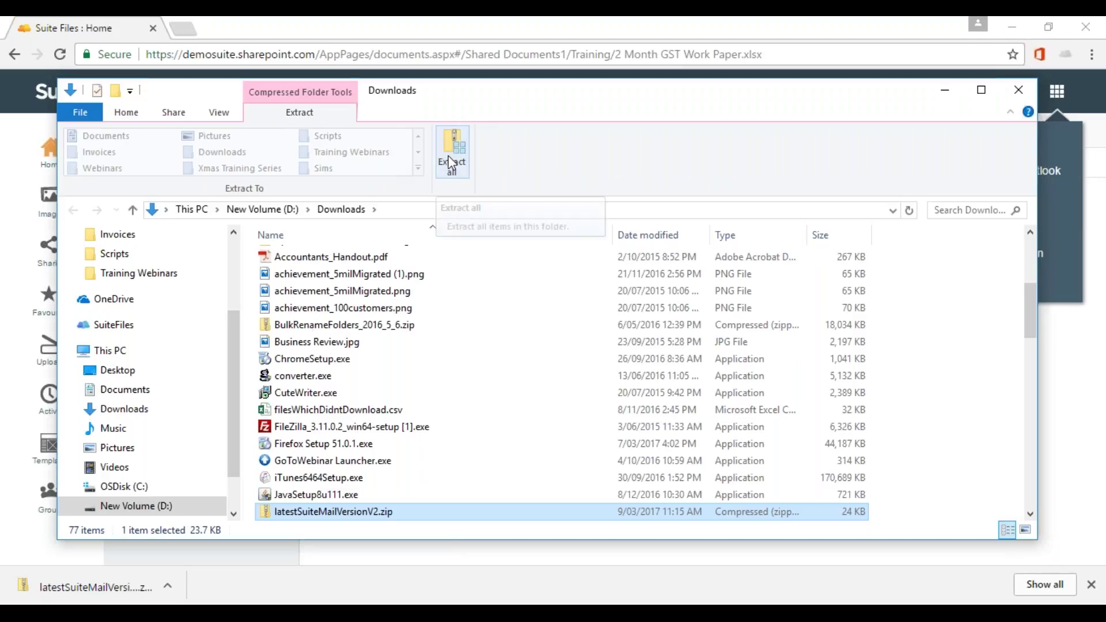
left_click(698, 474)
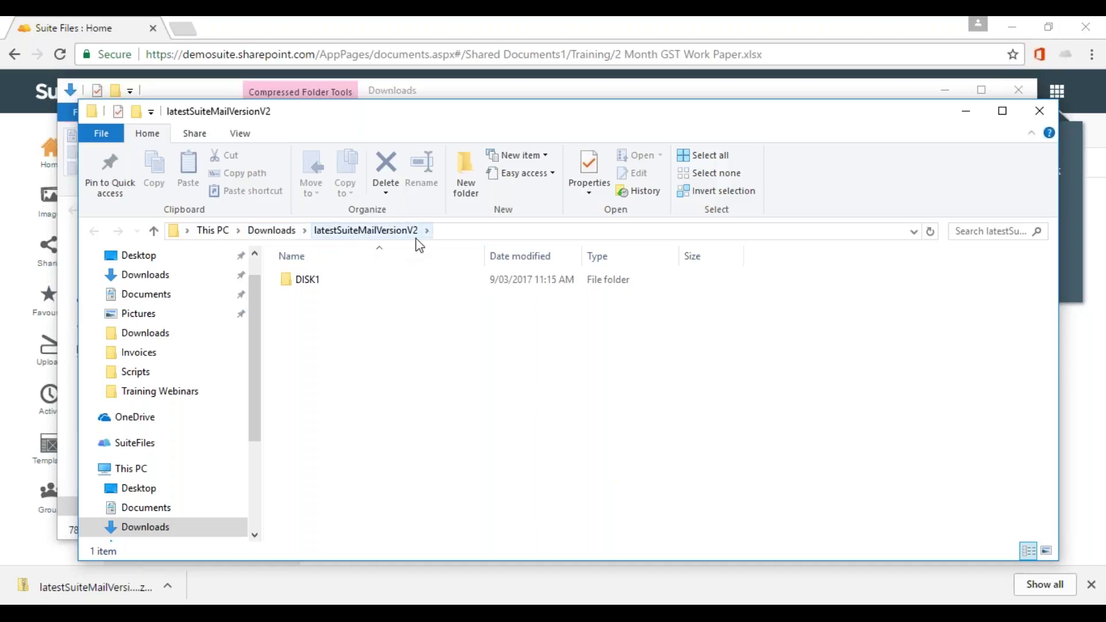
double_click(309, 286)
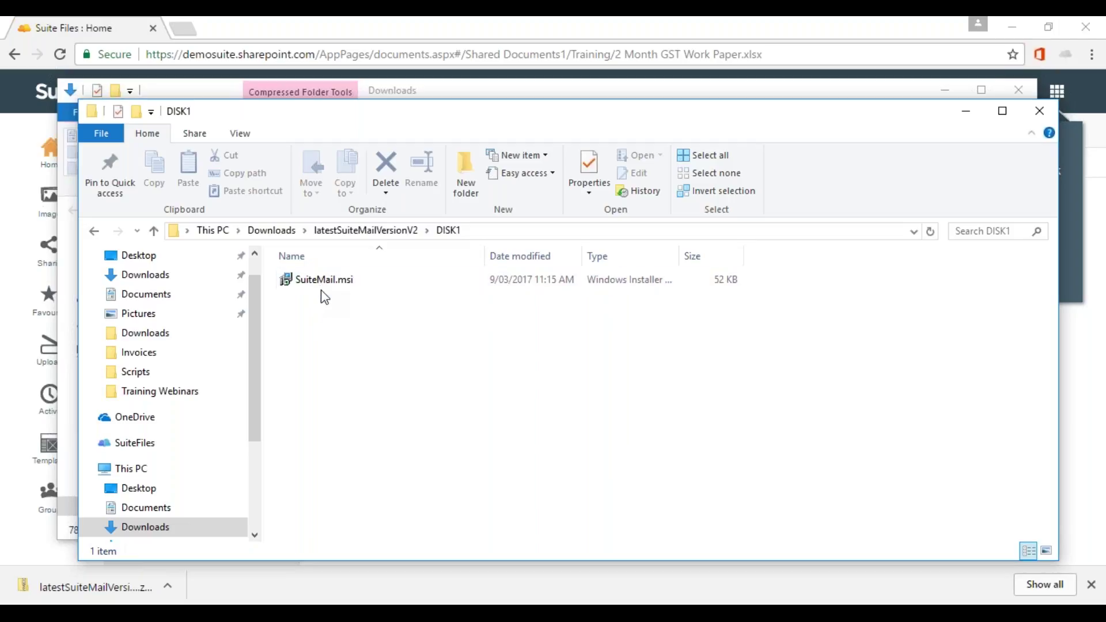
double_click(321, 280)
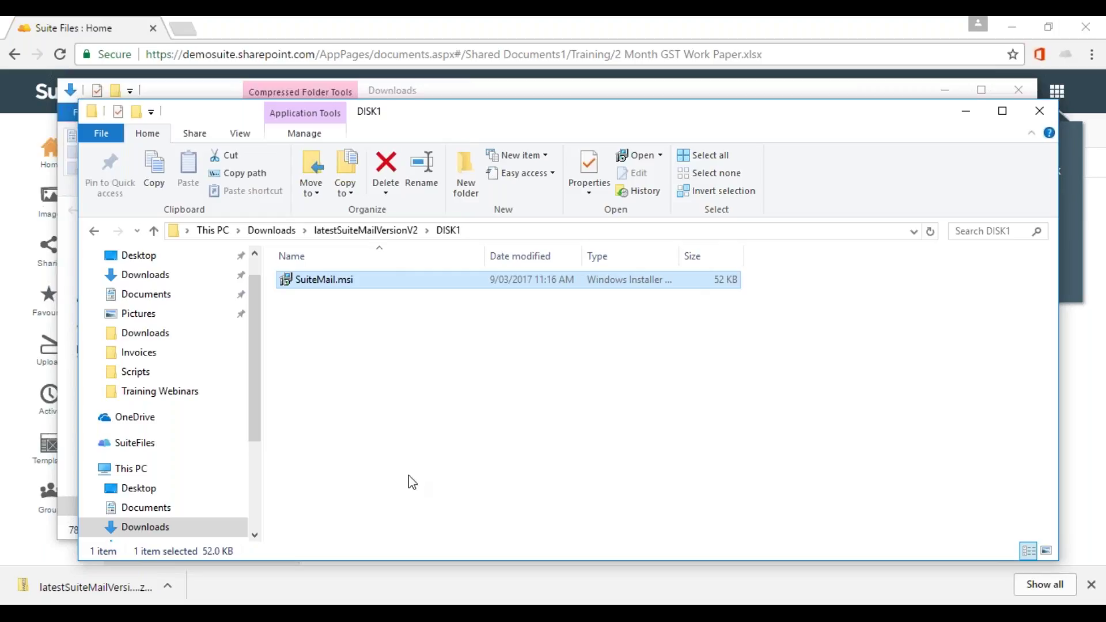
Start Outlook with the demosuite mailbox's profile and open the SuiteFiles Outlook add-in's login window
left_click(242, 610)
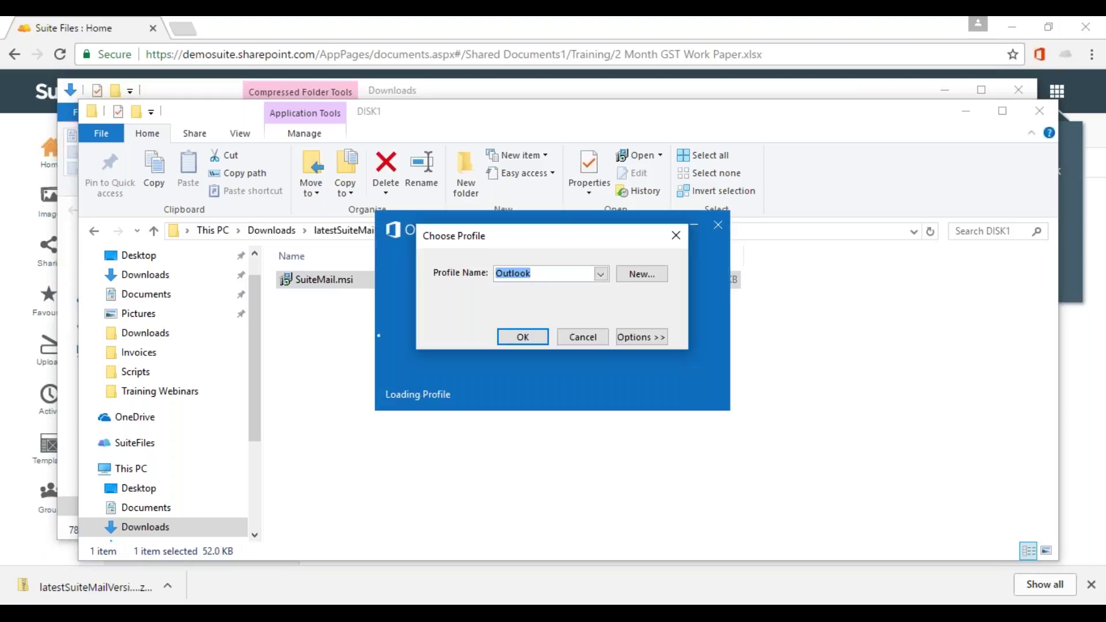
key("Down")
key("Return")
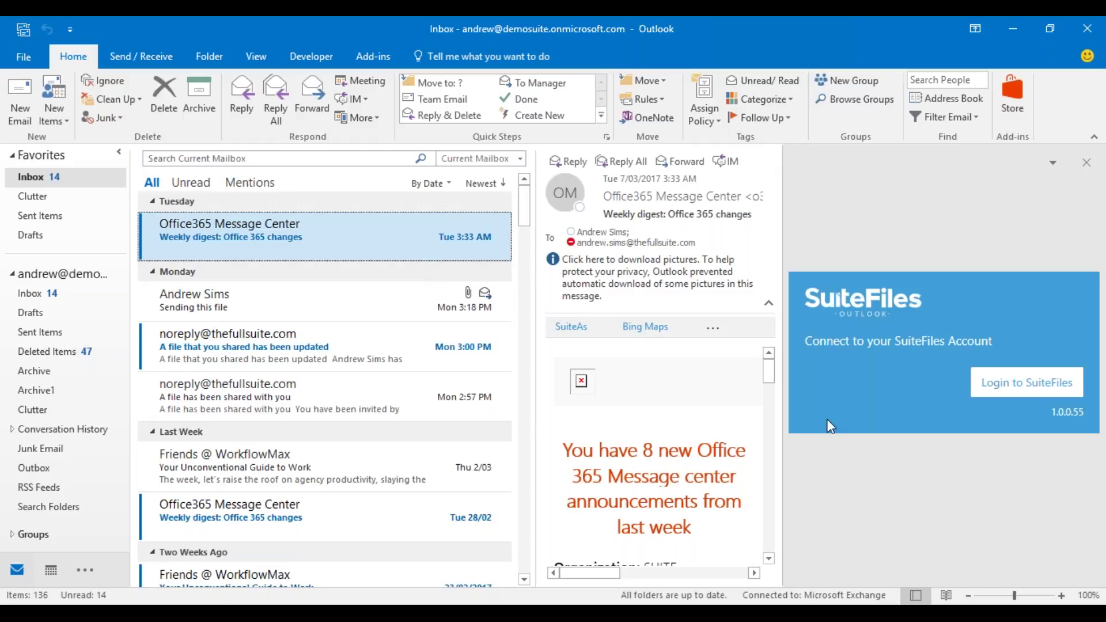
left_click(1025, 389)
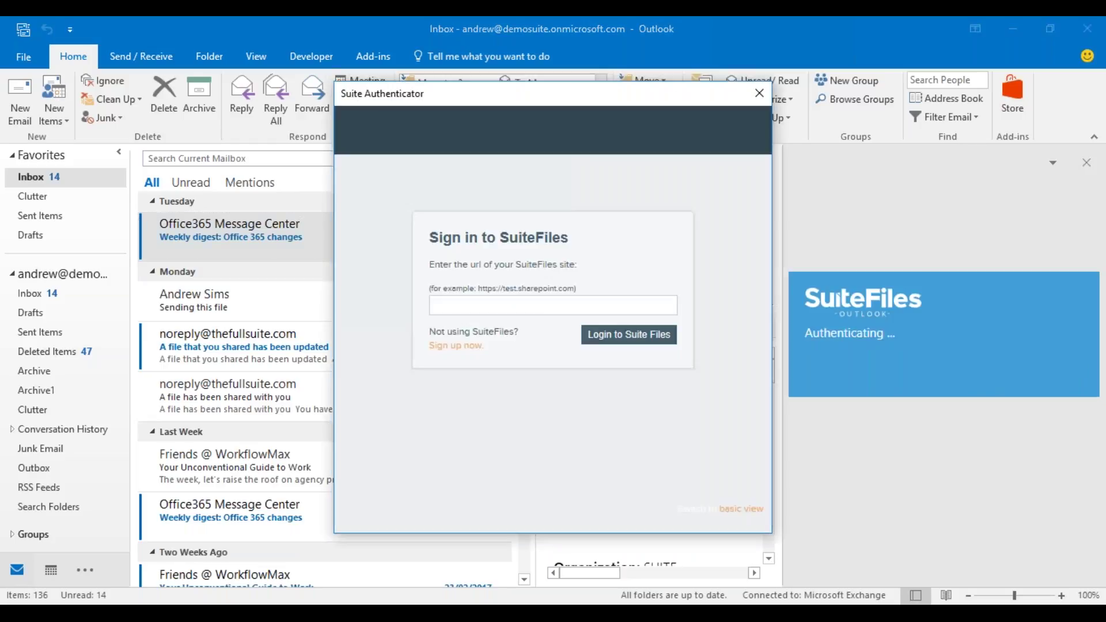
left_click(488, 305)
type("https;//")
key("BackSpace")
key("BackSpace")
key("BackSpace")
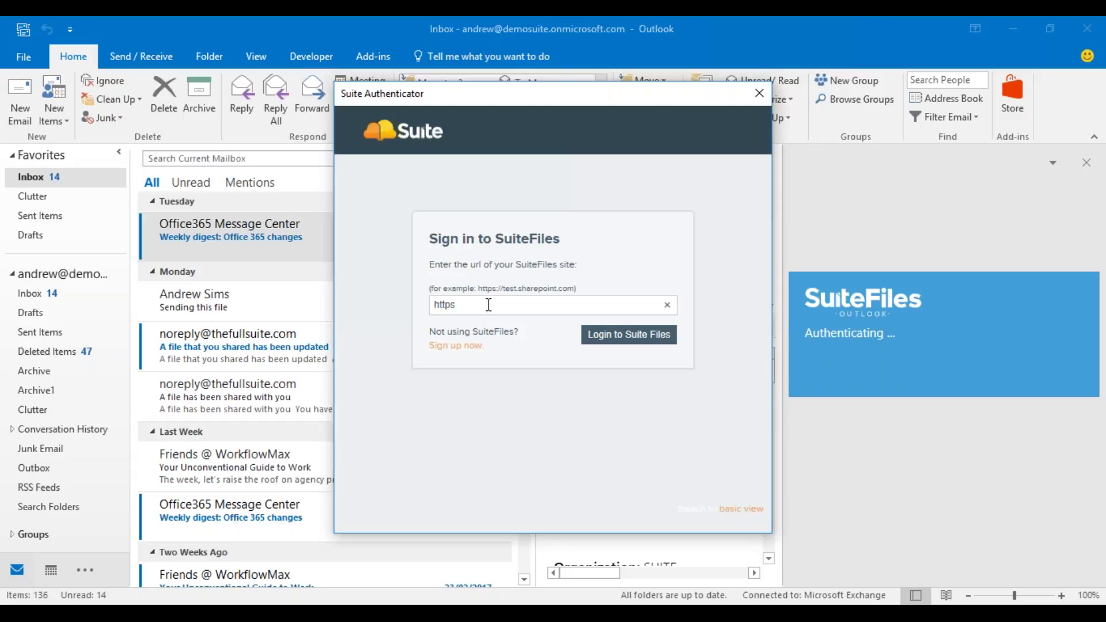
key("BackSpace")
key("BackSpace")
key("BackSpace")
key("BackSpace")
key("BackSpace")
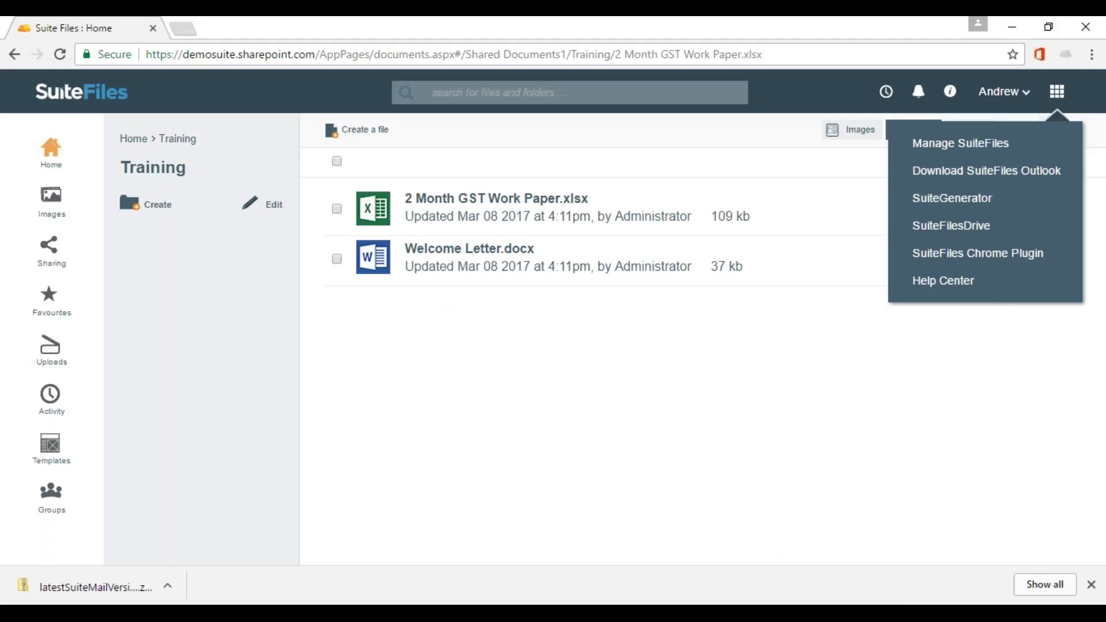
left_click_drag(316, 54, 130, 56)
key("ctrl+c")
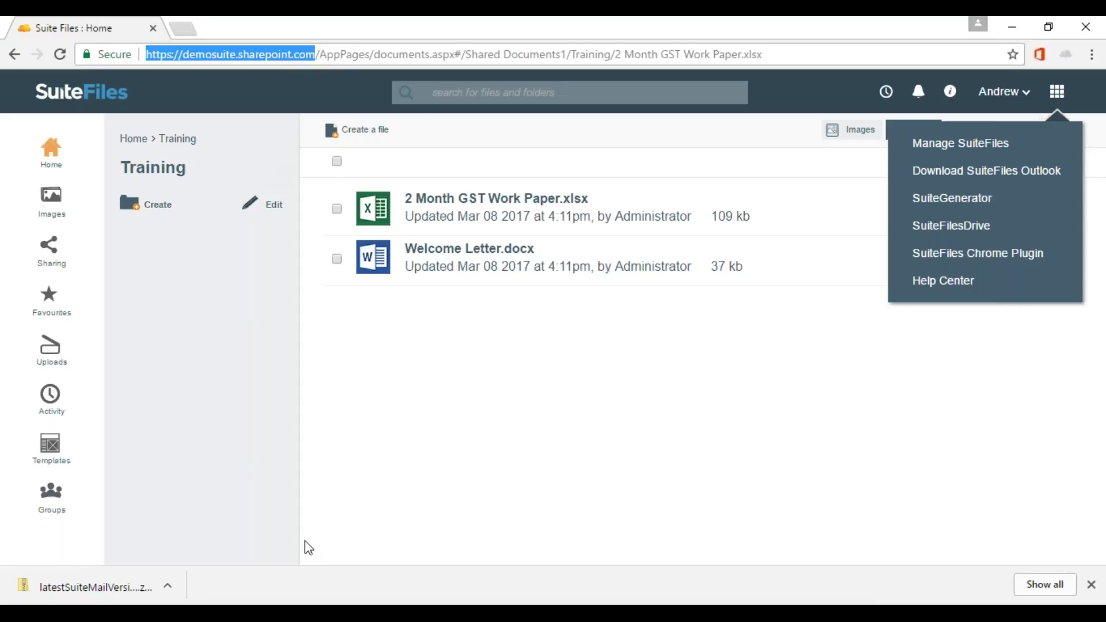
mouse_move(218, 613)
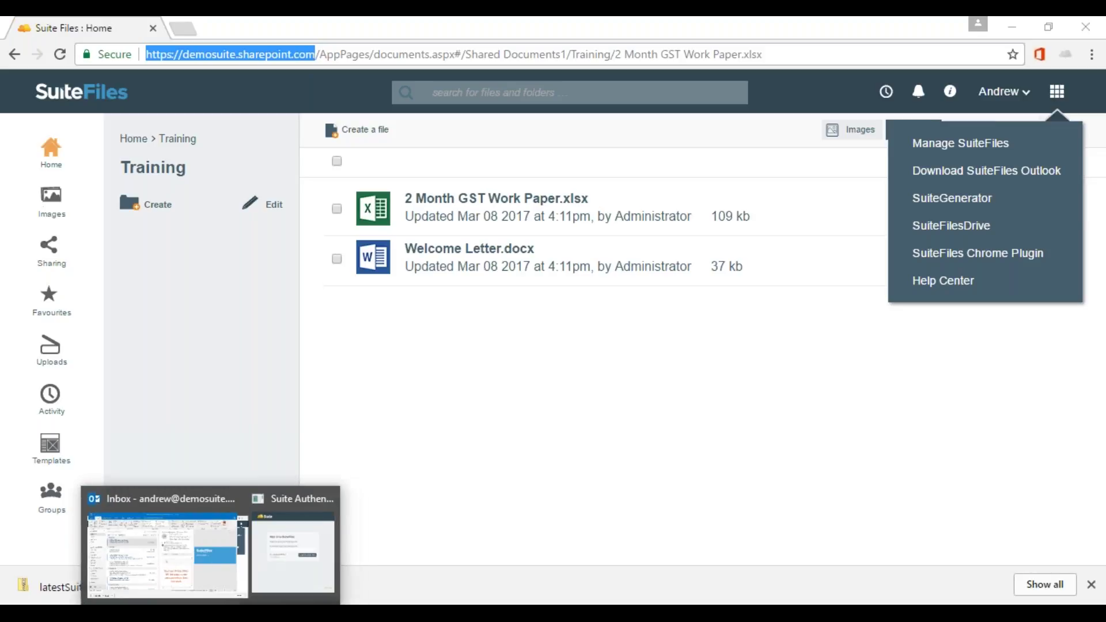
left_click(292, 572)
left_click(463, 307)
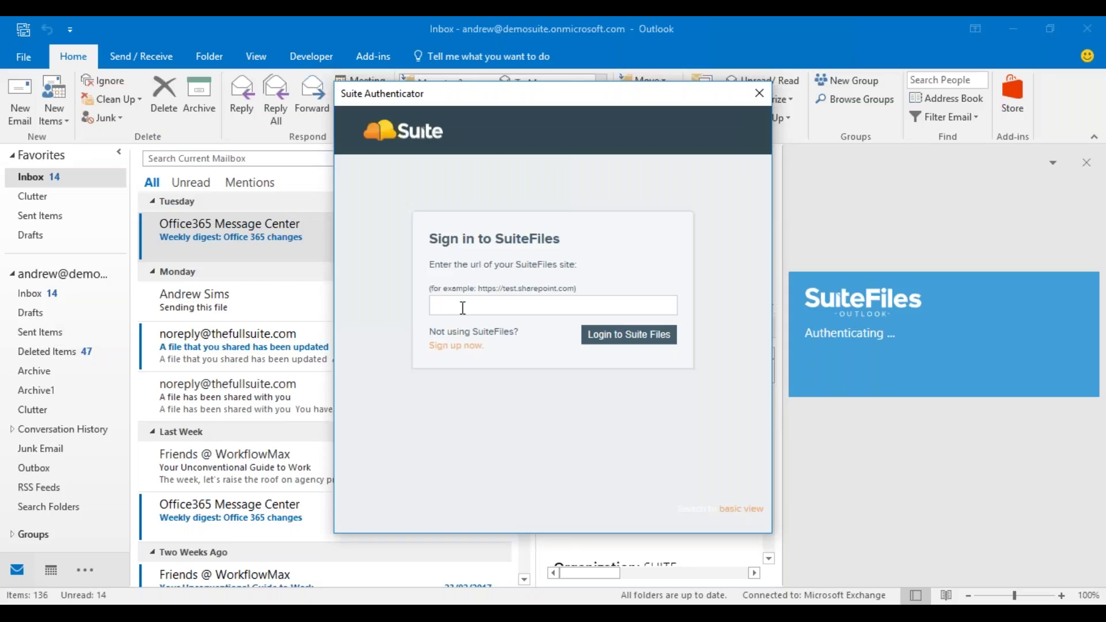
key("ctrl+v")
Try to log in to SuiteFiles, continuing past the script errors, and grant SuiteFiles Outlook access to the SuiteFiles data
left_click(629, 334)
left_click(530, 419)
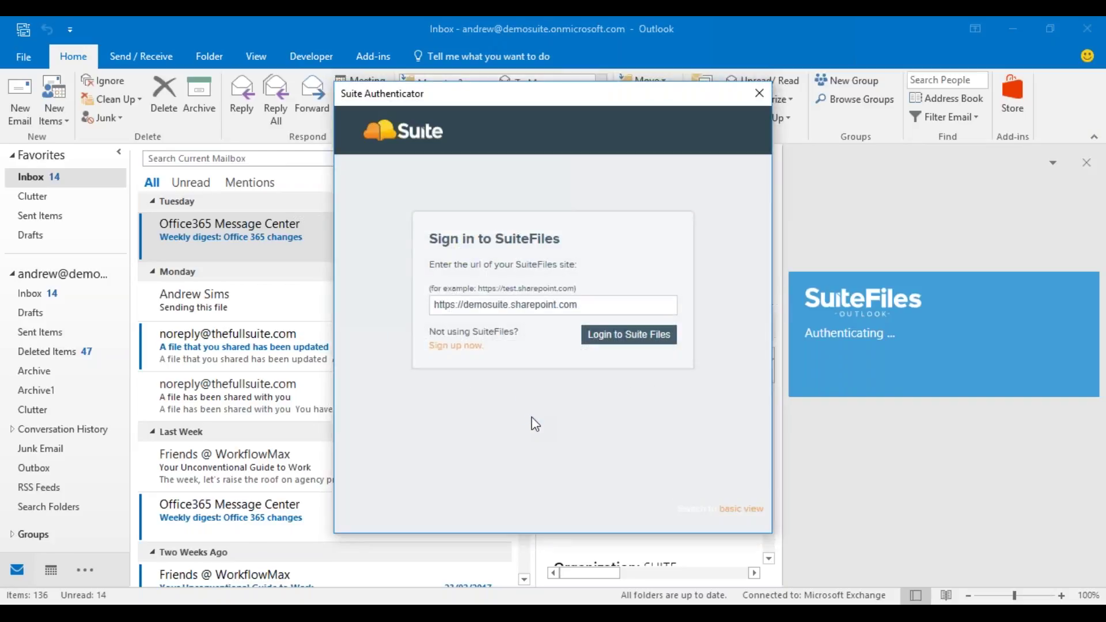
left_click(618, 340)
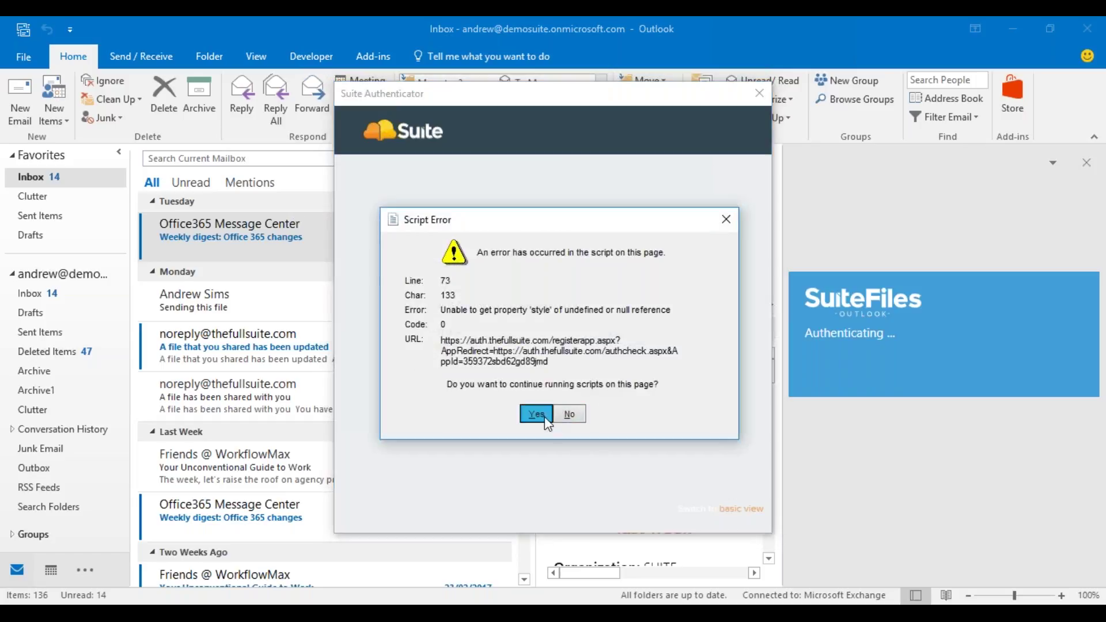
left_click(545, 418)
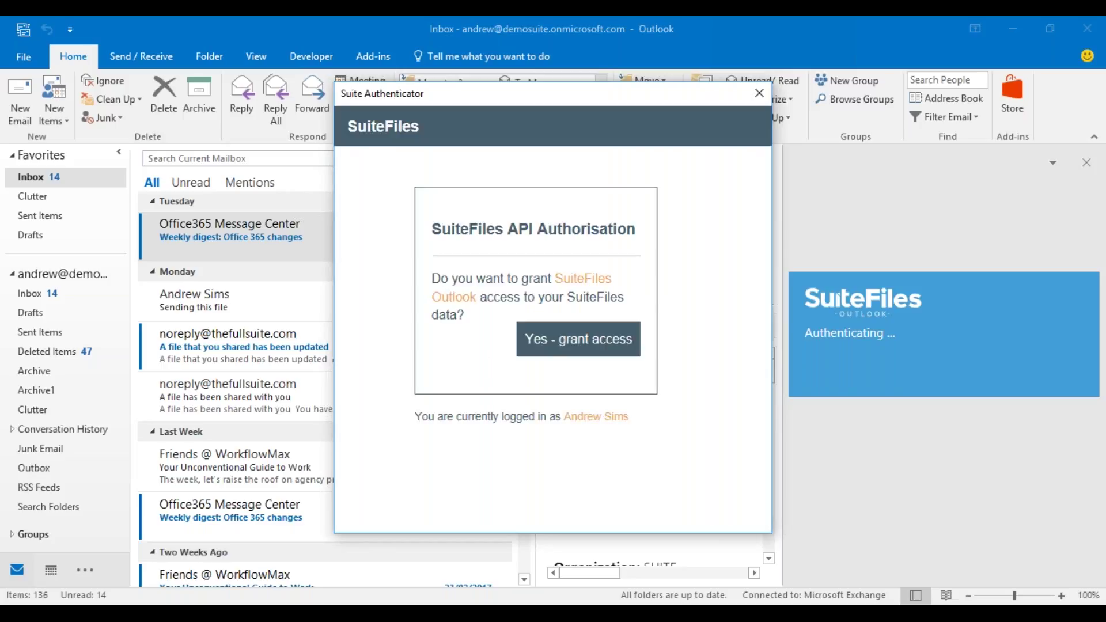
left_click(579, 346)
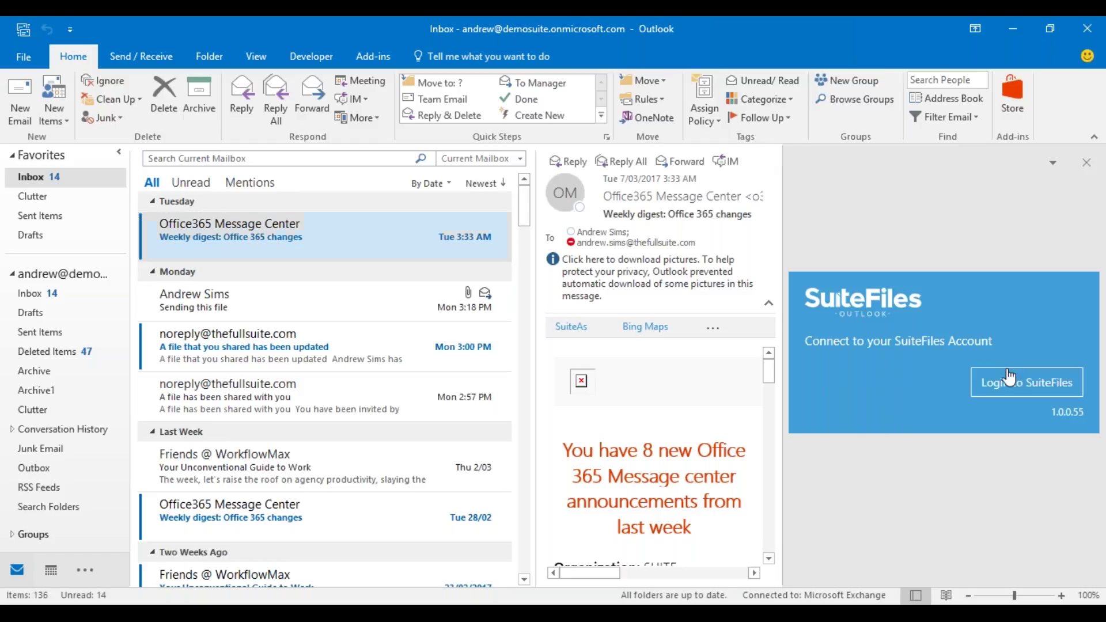
left_click(984, 381)
left_click(477, 304)
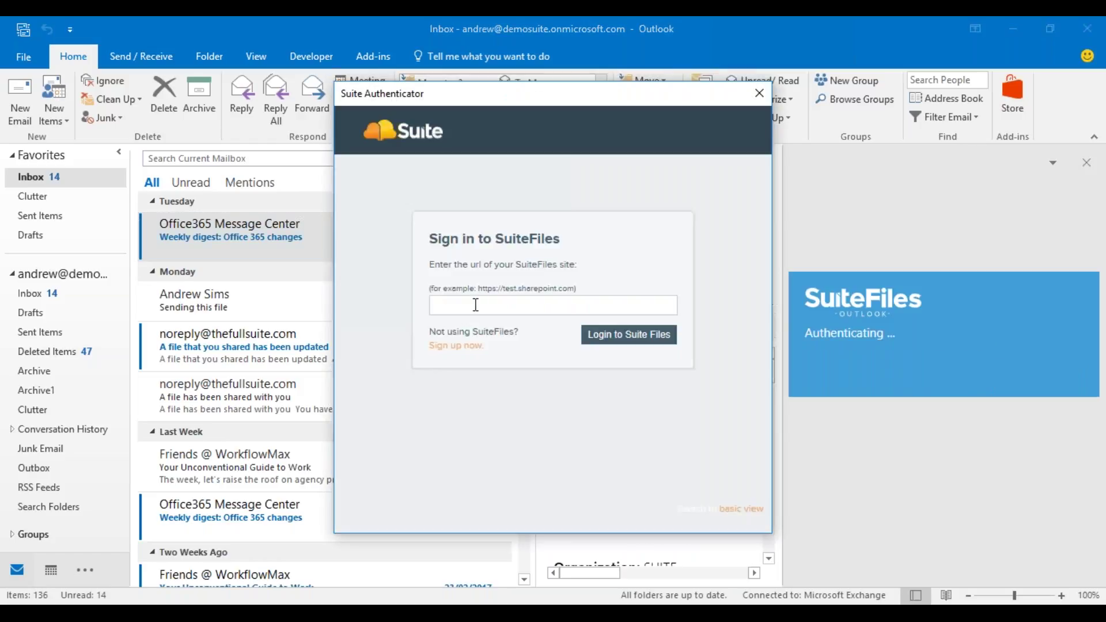
key("ctrl+v")
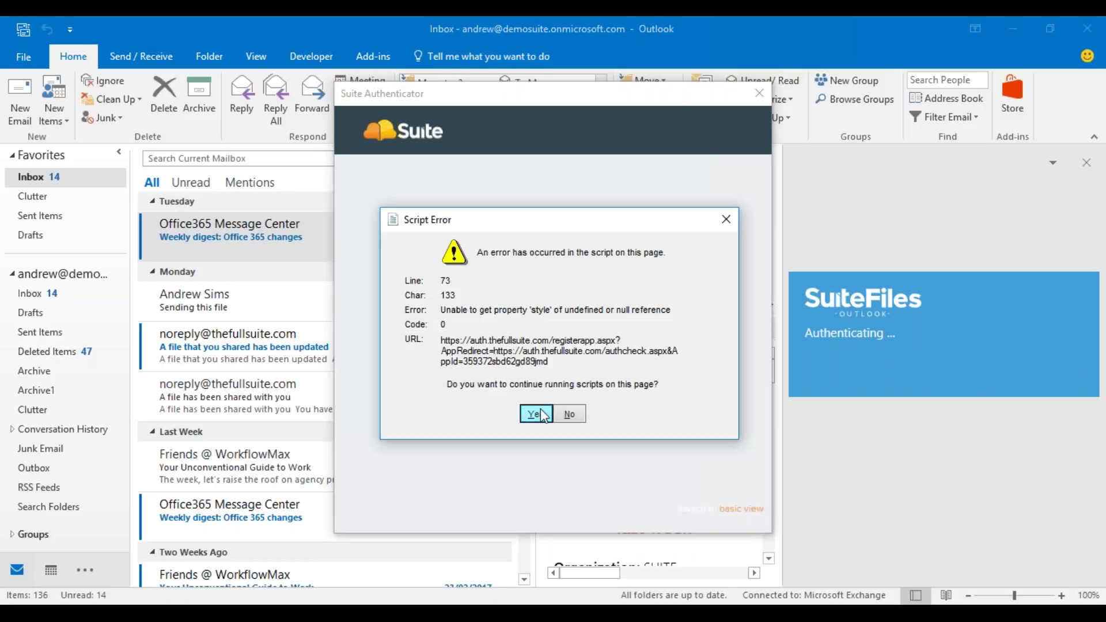
left_click(542, 403)
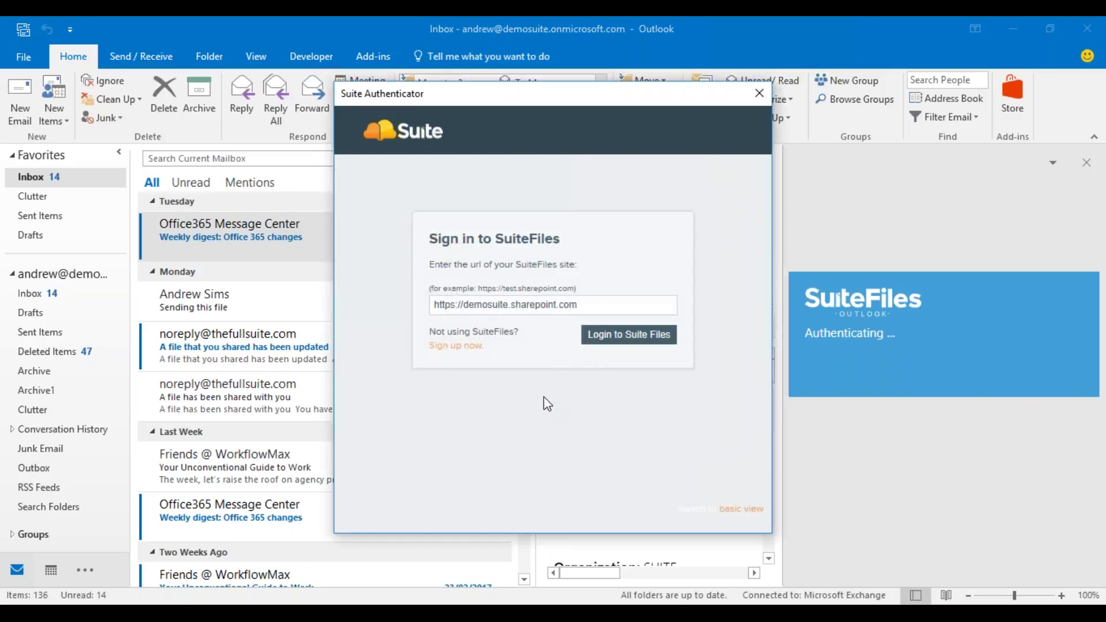
left_click(618, 336)
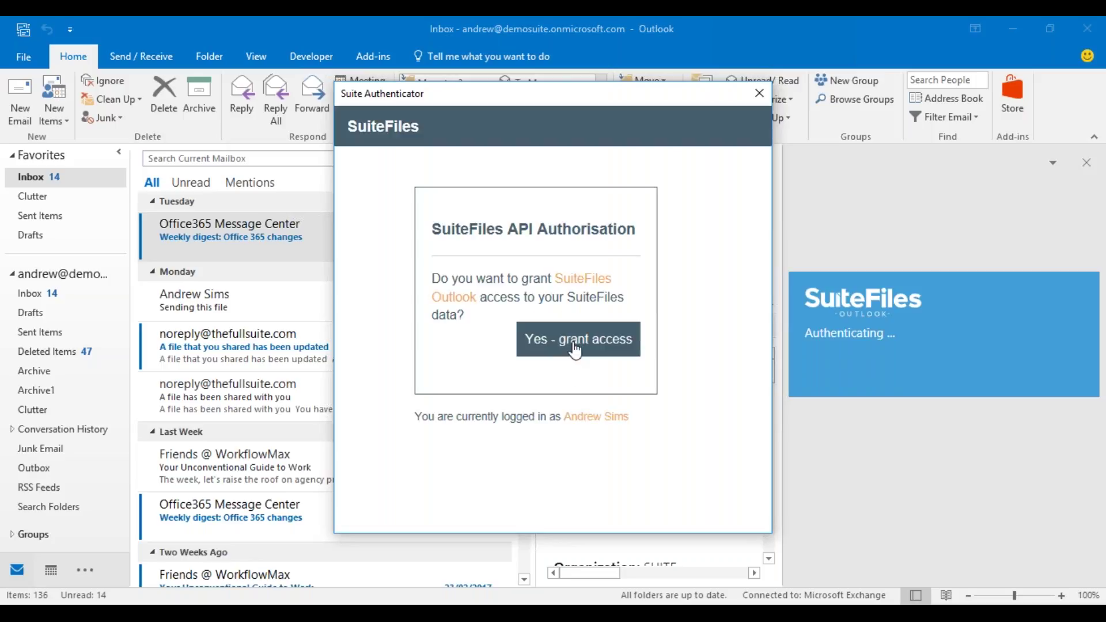
left_click(501, 345)
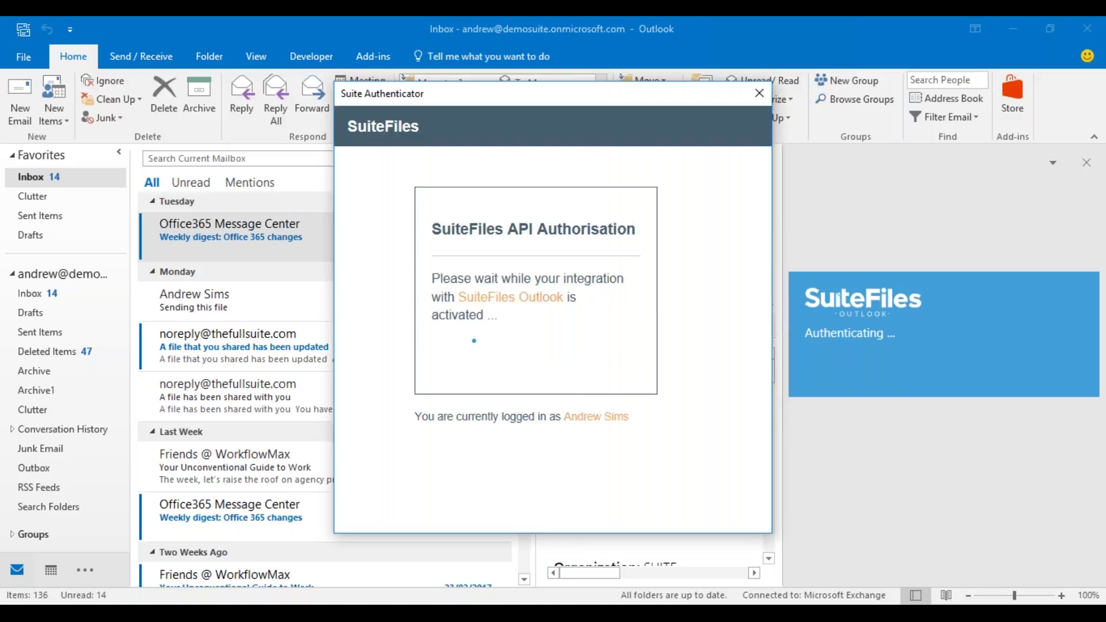